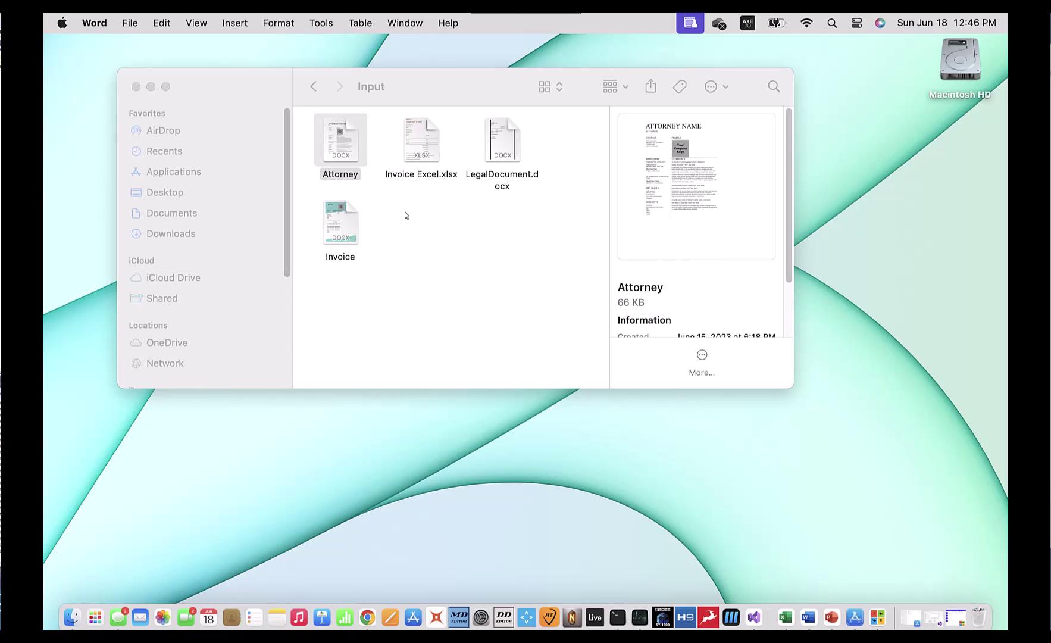
Open the Attorney document in Word, look it over, and close it
double_click(342, 141)
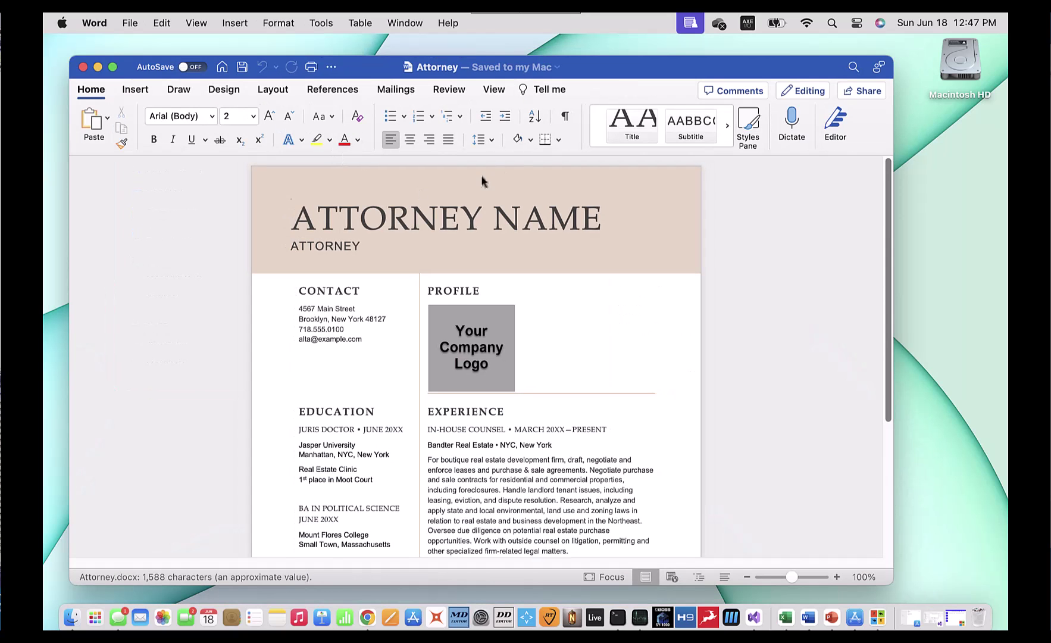
left_click_drag(616, 72, 600, 53)
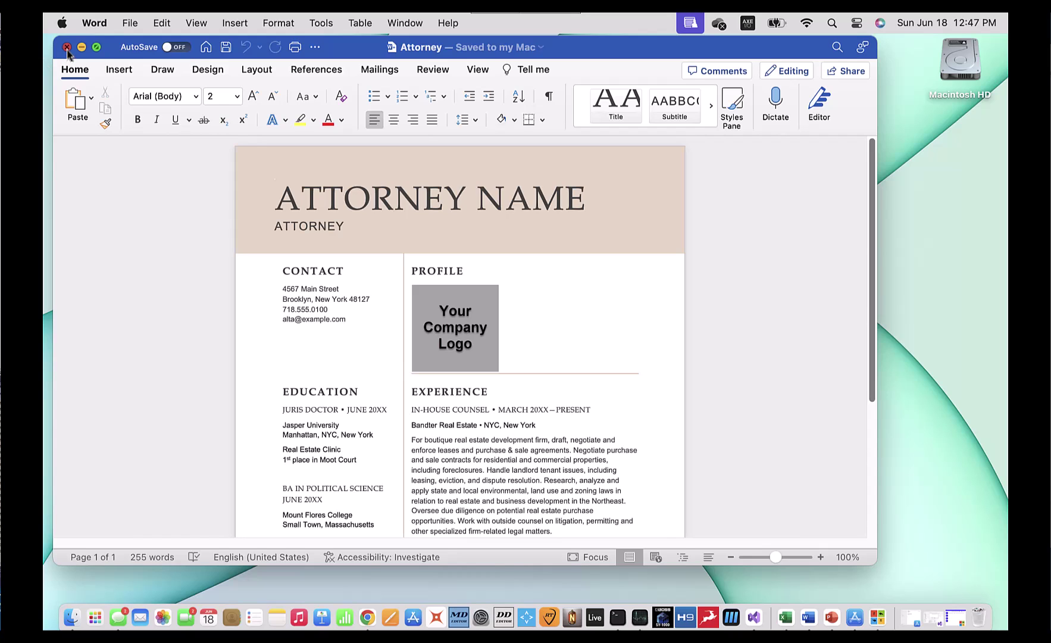
key("ctrl+alt+BackSpace")
key("super+w")
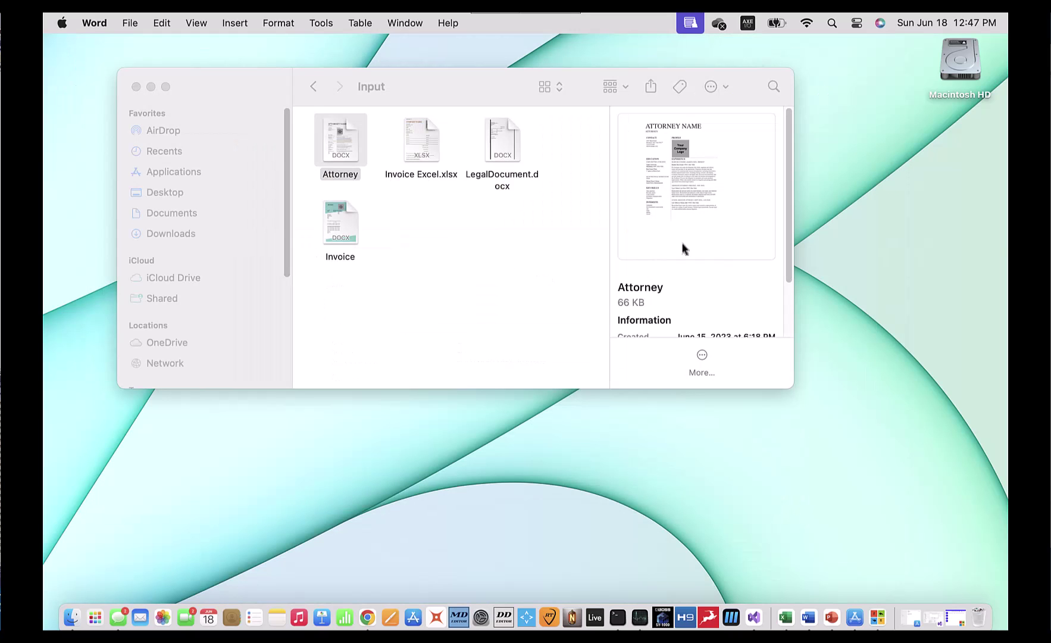
Open LegalDocument.docx from the Input folder to review it
left_click(499, 150)
double_click(498, 150)
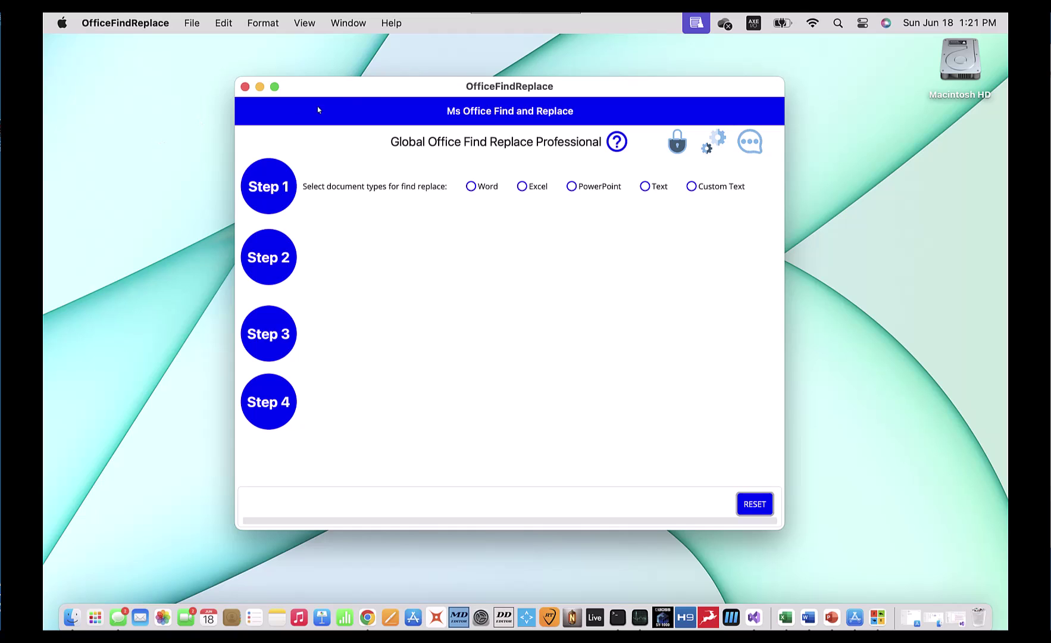
left_click_drag(377, 90, 357, 84)
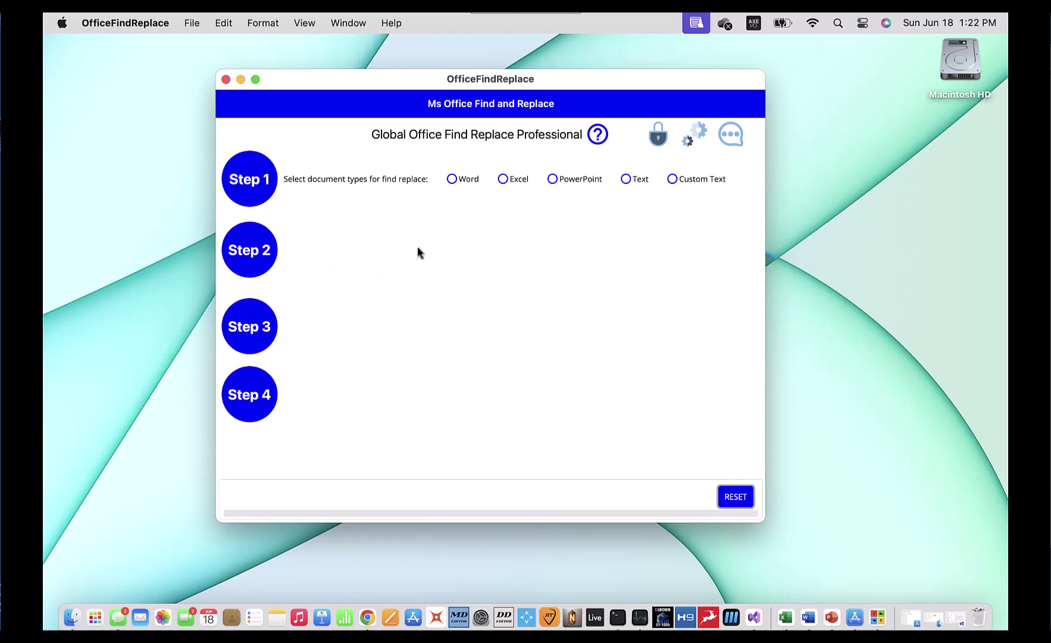
Choose Word as the document type and begin selecting a source folder
left_click(452, 179)
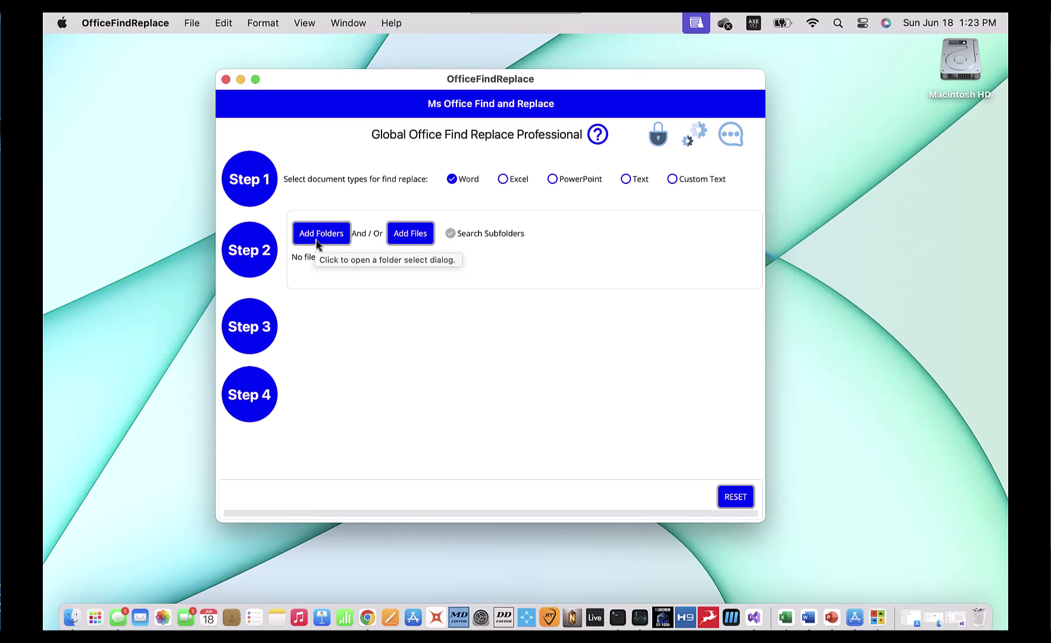
left_click(316, 241)
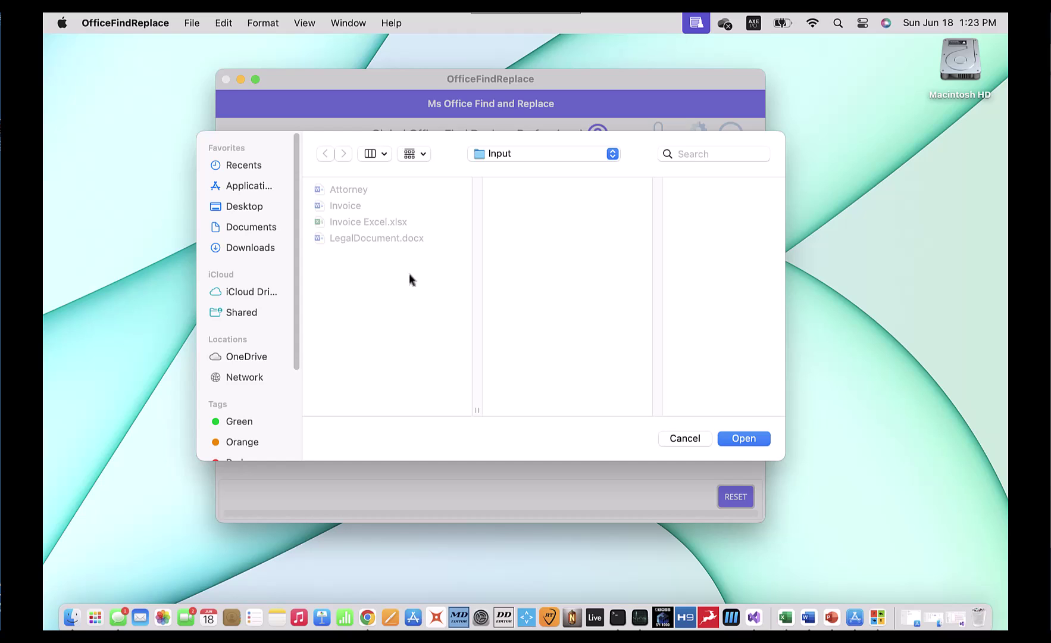
Confirm the Input folder as the source, loading its 3 files
left_click(737, 439)
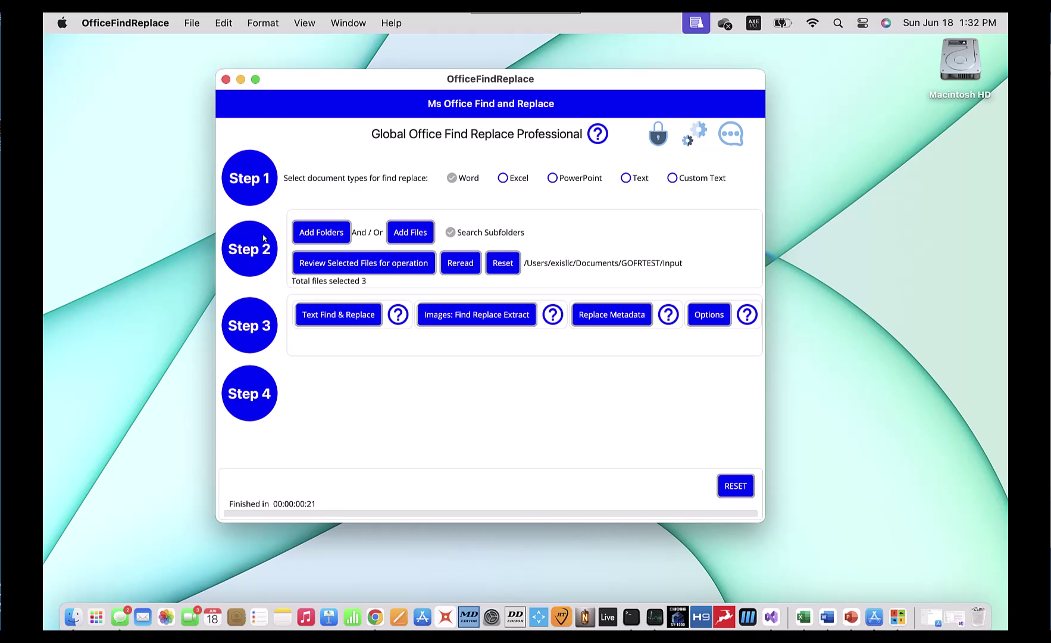
Add a text substitution rule finding 'Attorney Name' and replacing it with the attorney's name
left_click(332, 318)
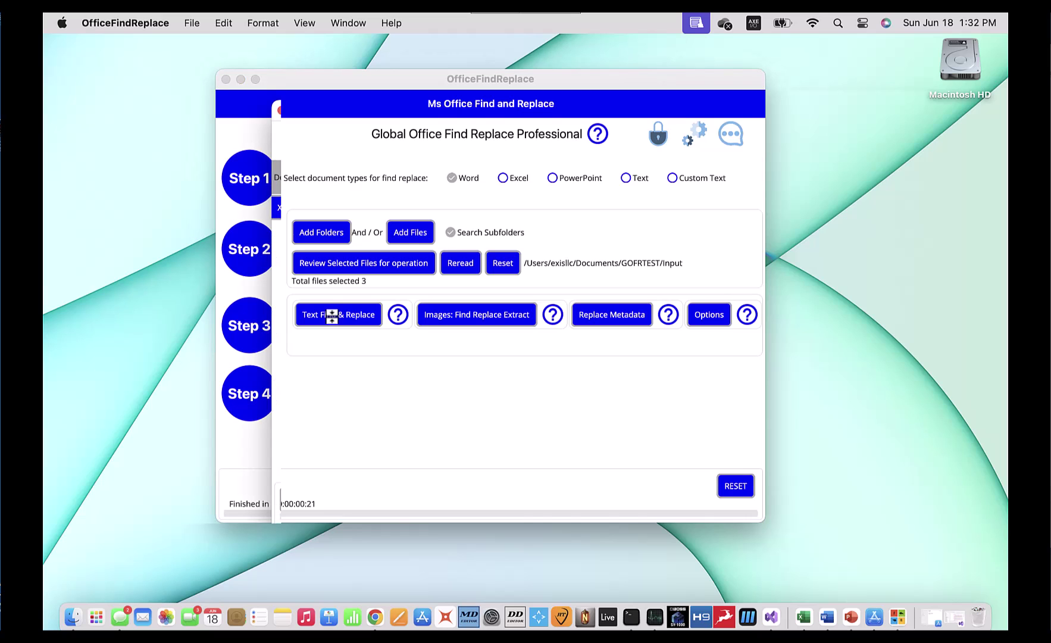
left_click_drag(695, 113, 561, 105)
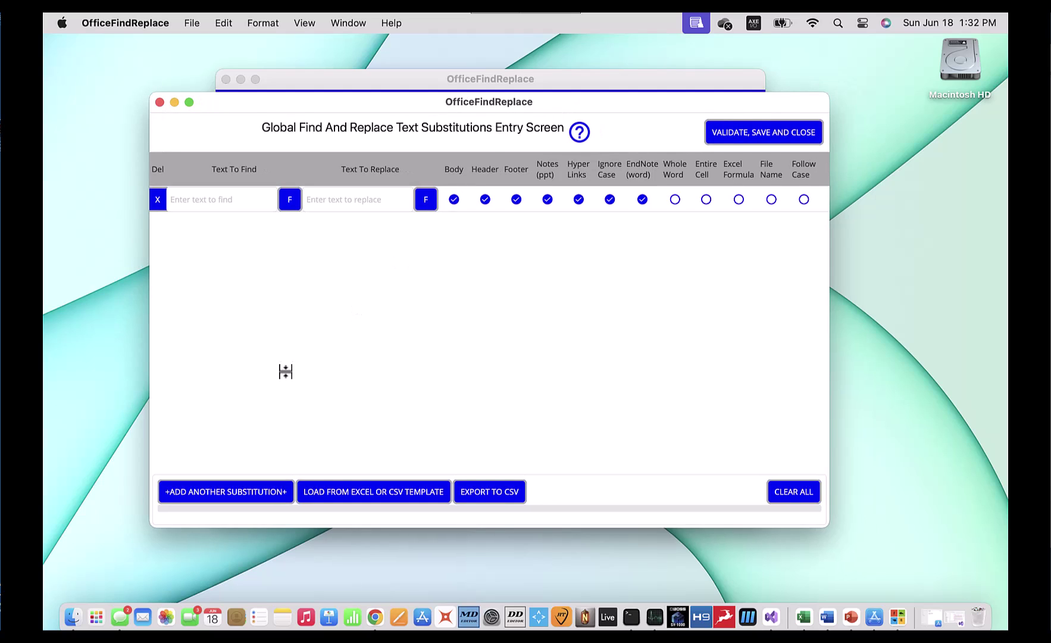
left_click(241, 197)
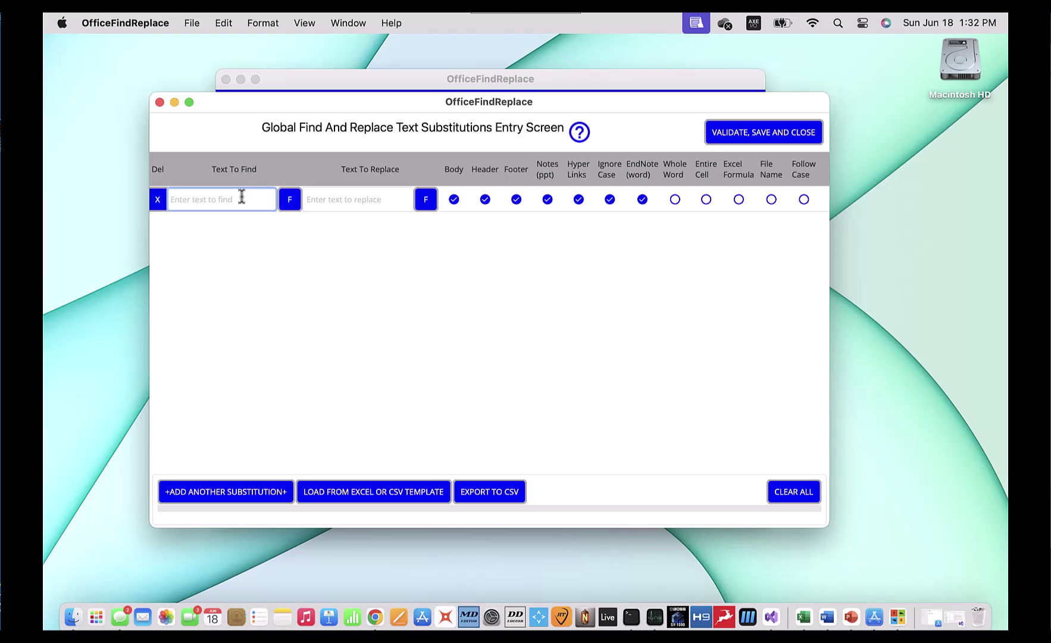
type("Attorney Name")
left_click(329, 200)
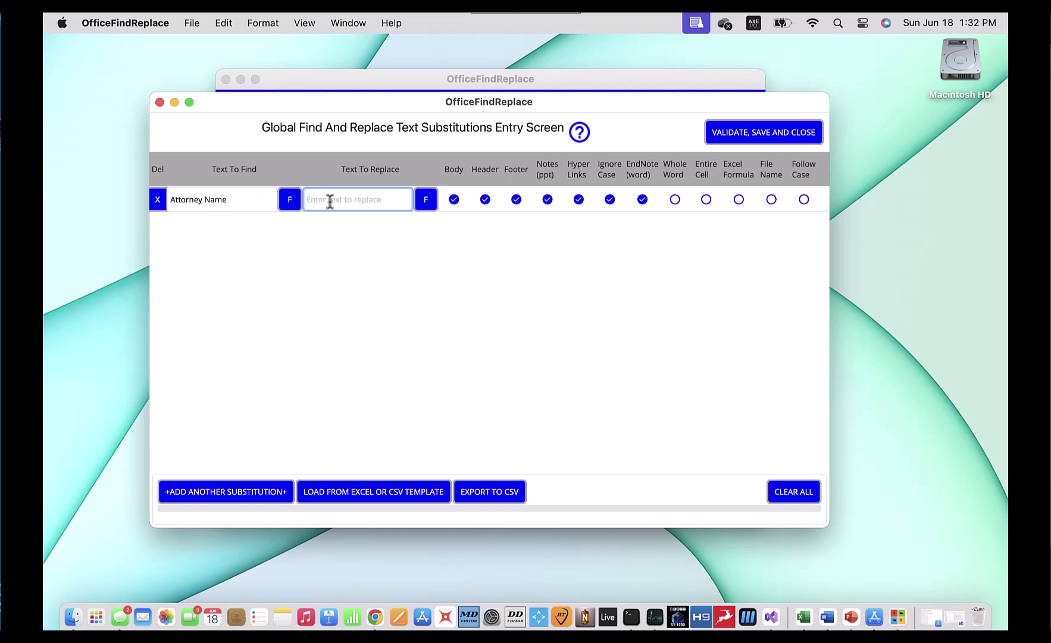
type("John Smith")
Add a second rule replacing 'Plaintiff' with the plaintiff's full name, then validate and save both
left_click(222, 494)
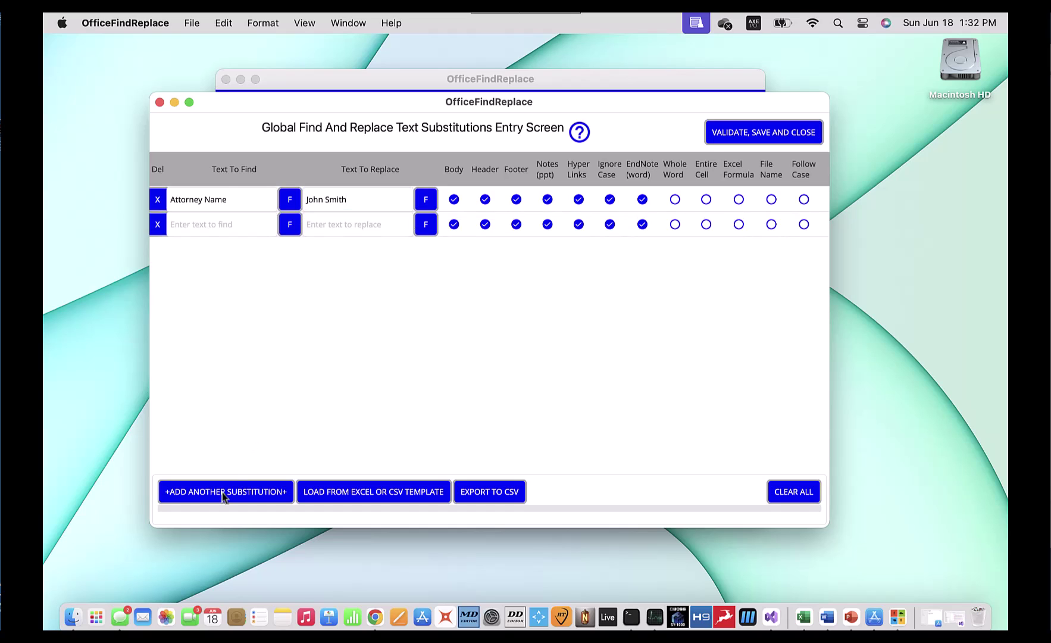
left_click(235, 225)
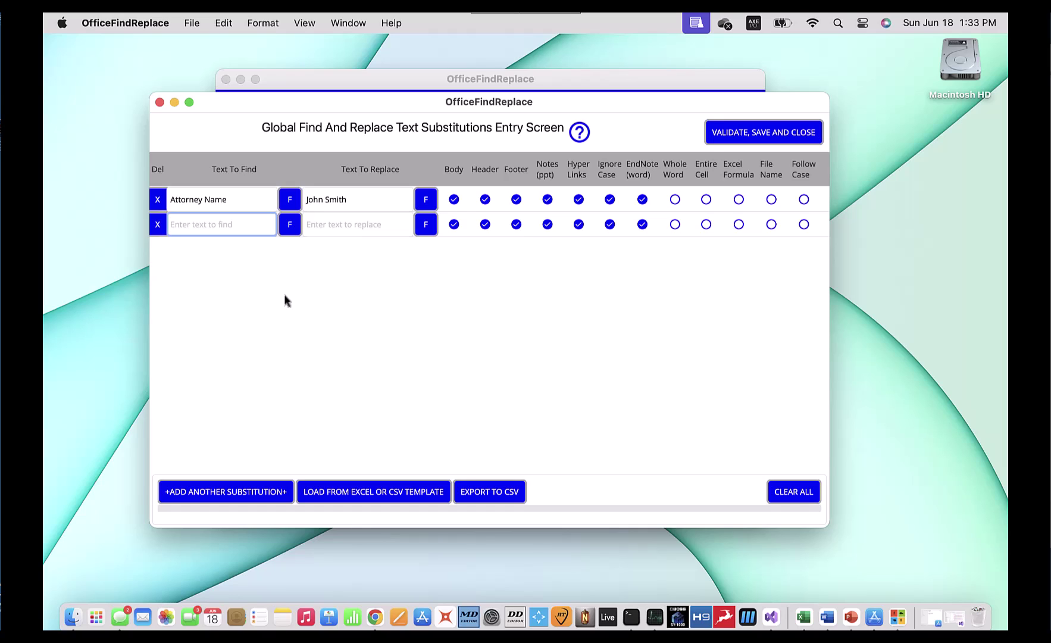
type("Plaintiff")
left_click(350, 225)
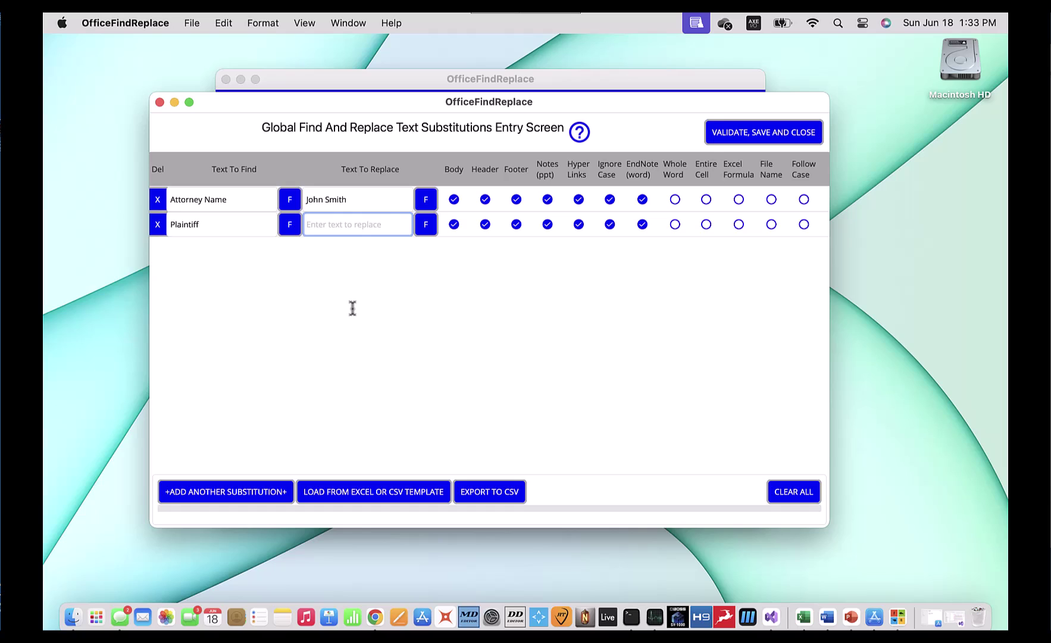
left_click(752, 135)
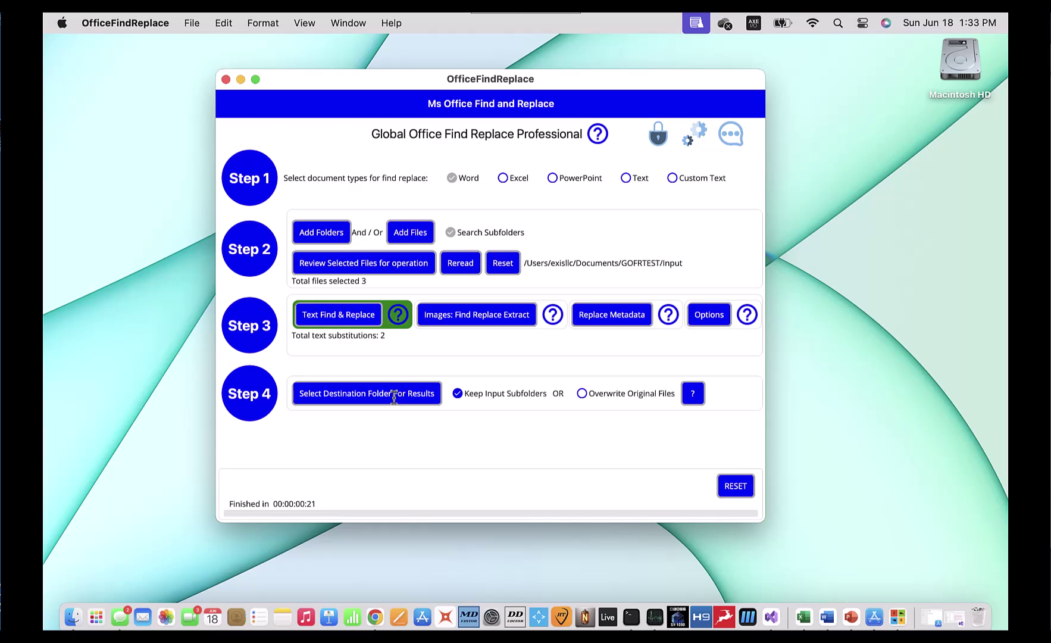
Set the GOFRTEST Output folder as the results destination and run the substitutions
left_click(394, 394)
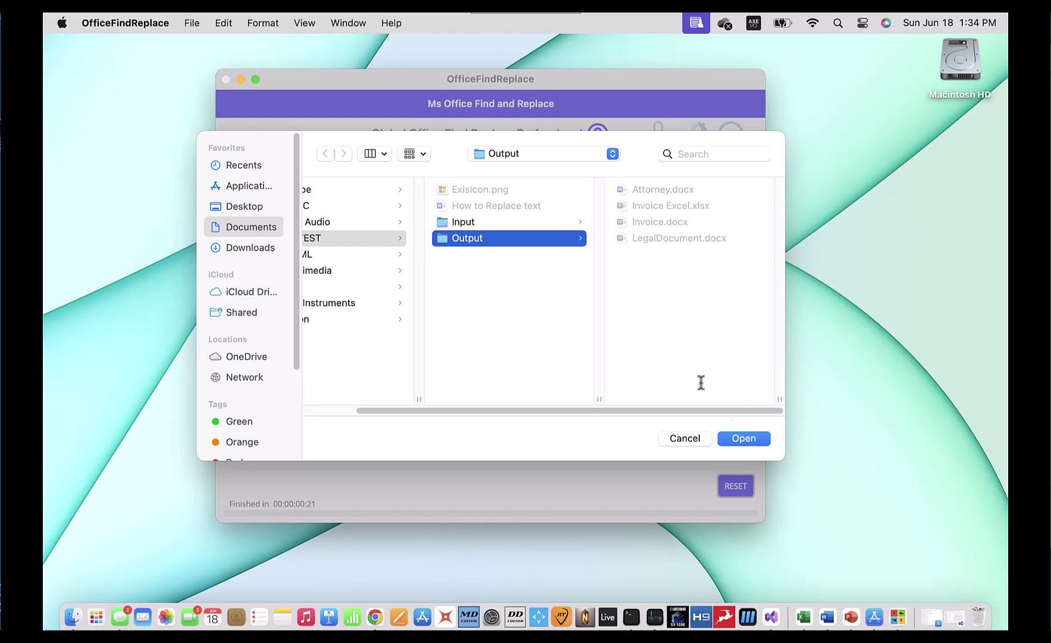
left_click(744, 438)
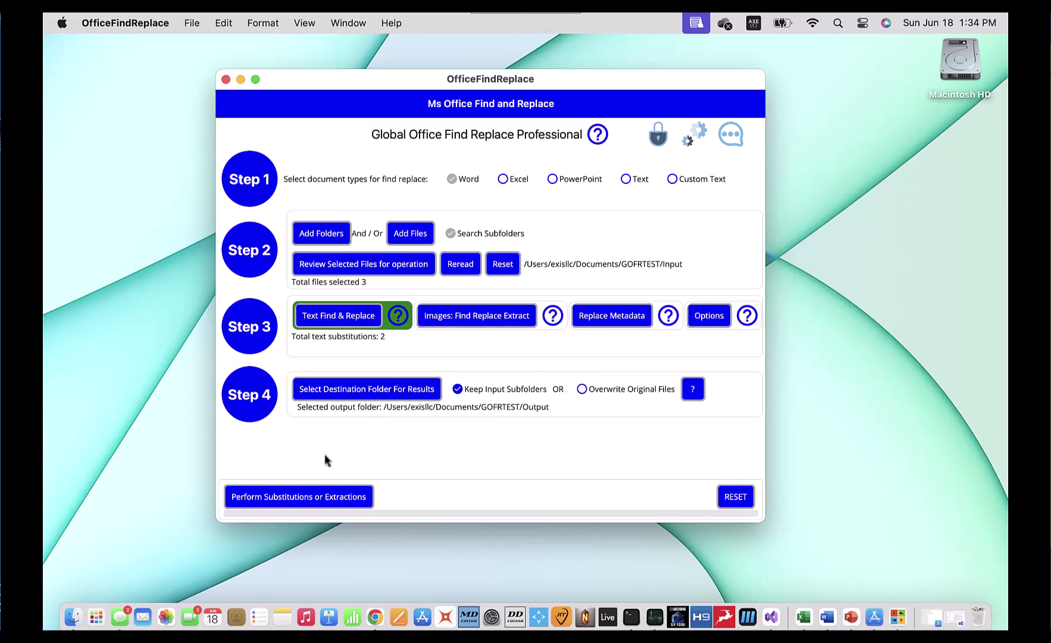
left_click(317, 493)
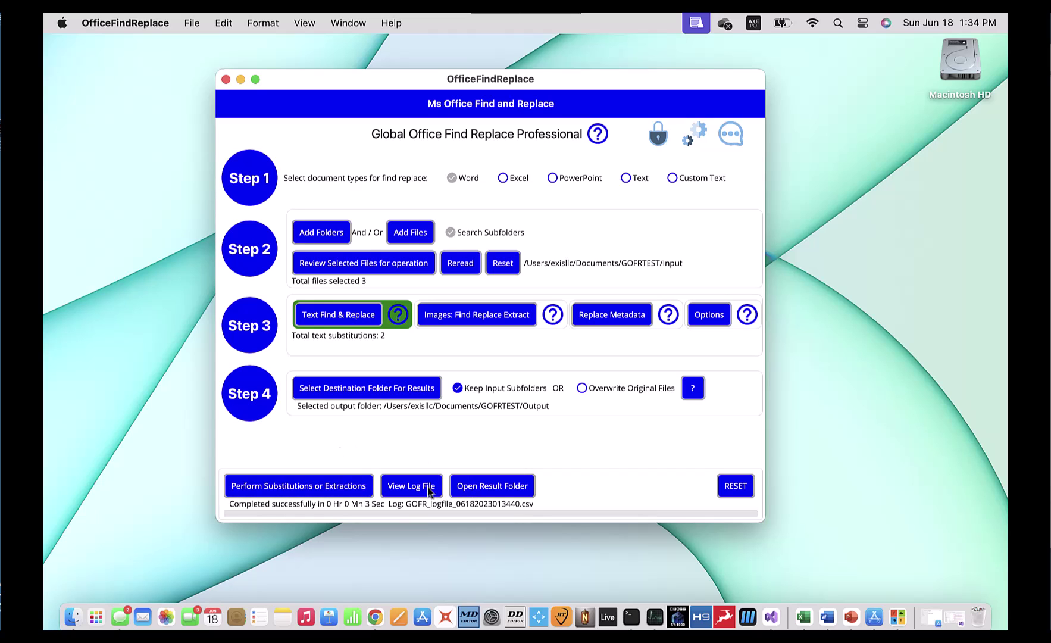
Open the log GOFR_logfile_06182023013440.csv in Excel, granting it file access
left_click(429, 490)
left_click(783, 402)
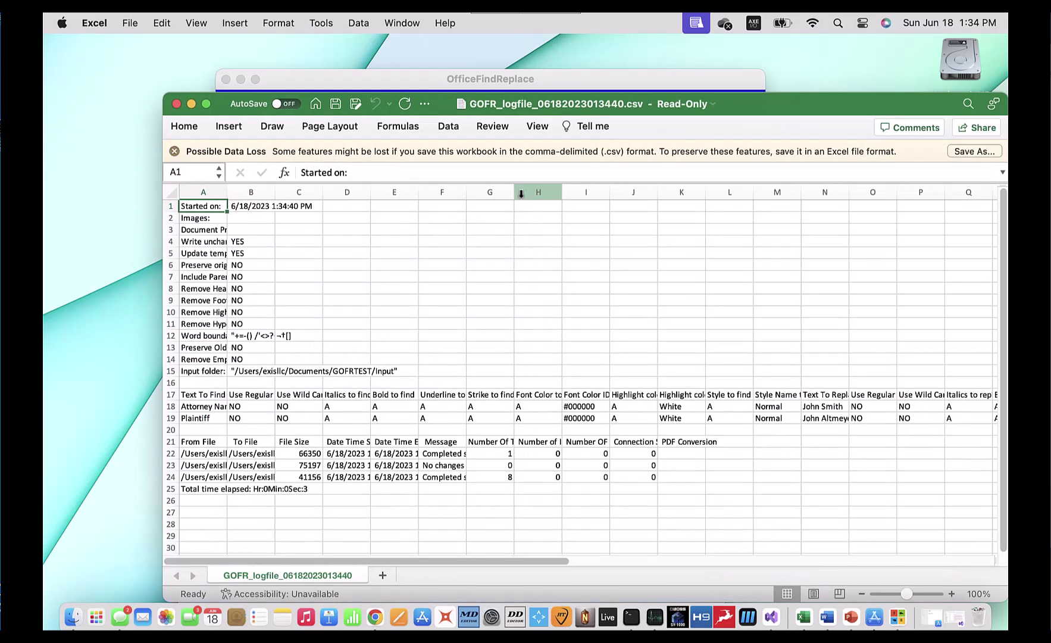
Widen column G of the log to 14.50 to read the per-file replacement counts
left_click_drag(521, 194, 541, 191)
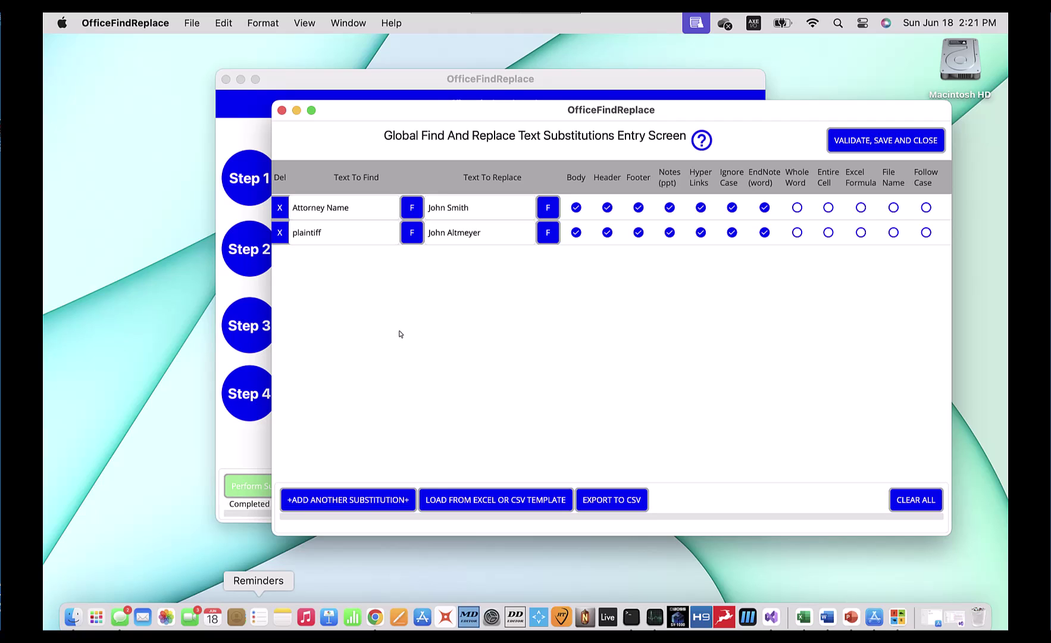
Change the second search term from 'plaintiff' to 'Plaintiff's name' and save the list
left_click(326, 232)
key("BackSpace")
key("BackSpace")
key("BackSpace")
key("BackSpace")
key("BackSpace")
key("BackSpace")
key("BackSpace")
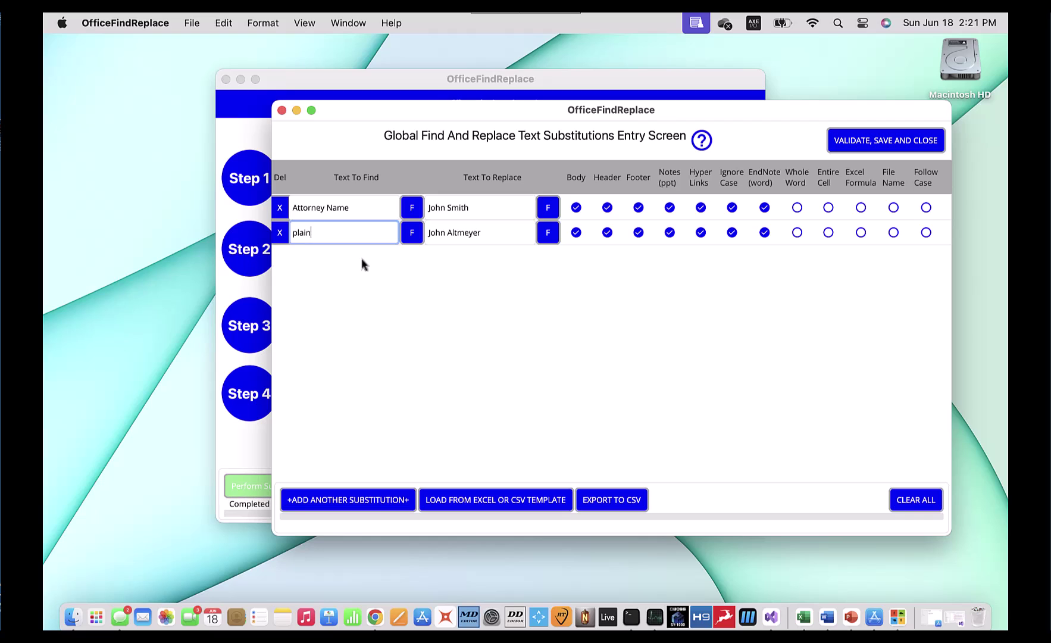
key("BackSpace")
key("BackSpace")
type("Plaintiff's name")
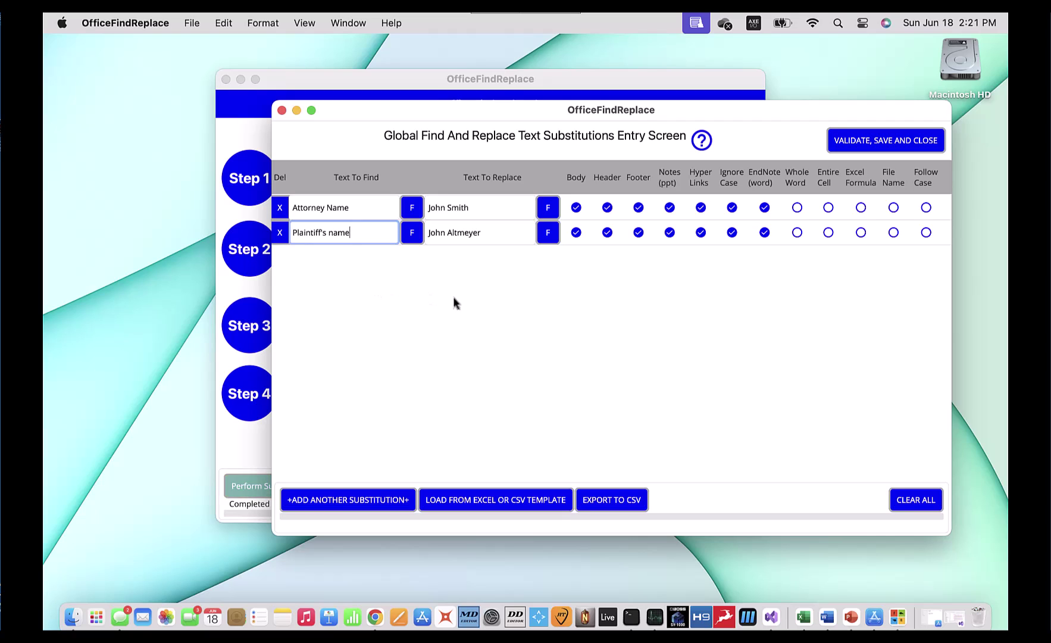
left_click(892, 143)
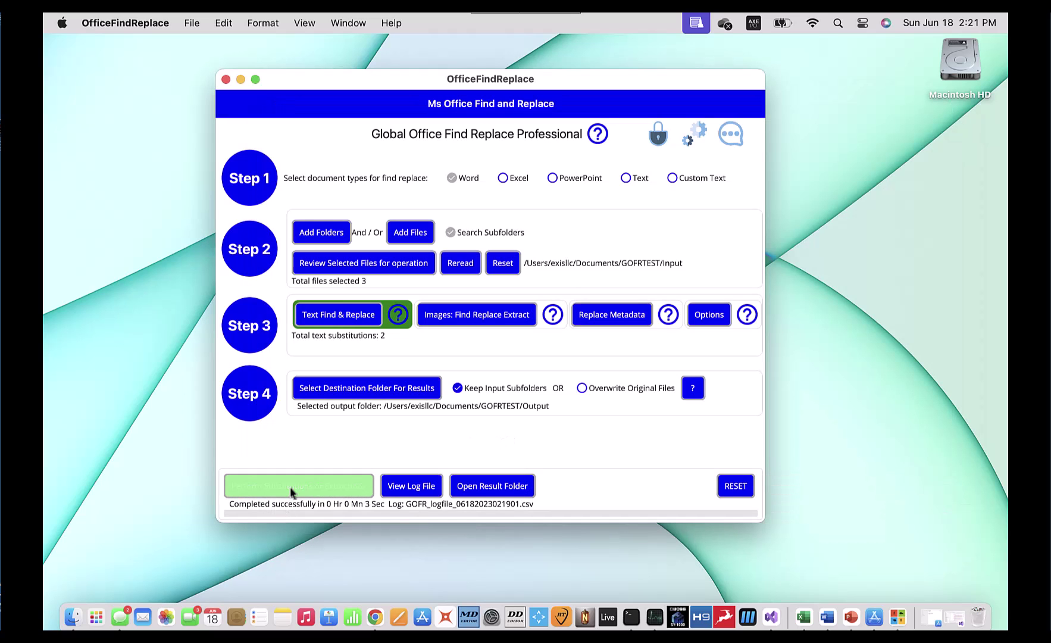
Re-run the substitutions with the corrected term and open the Output results folder
left_click(290, 486)
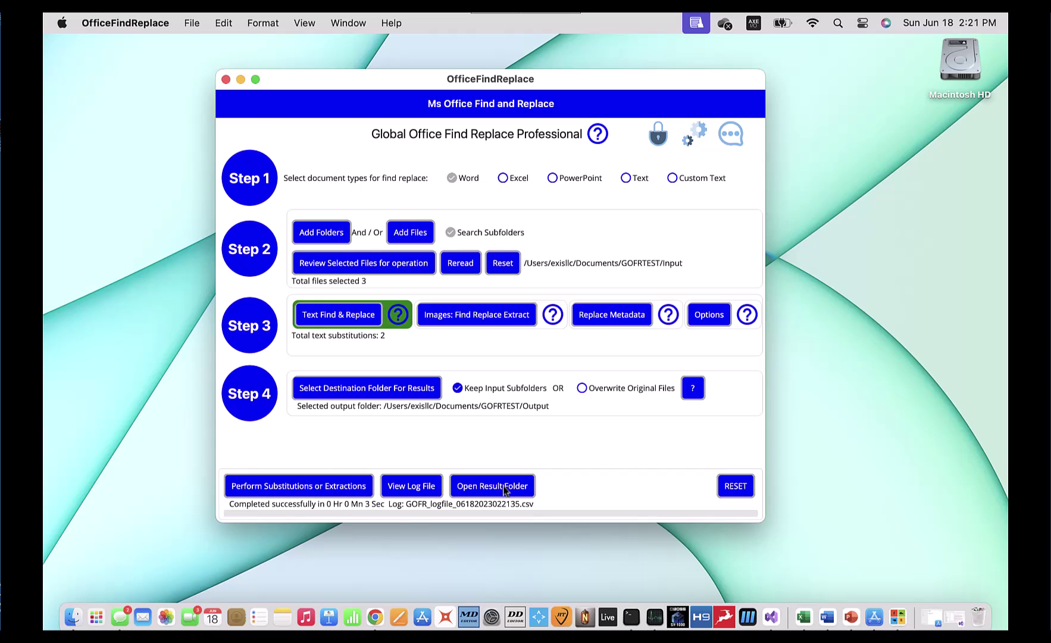
left_click(504, 487)
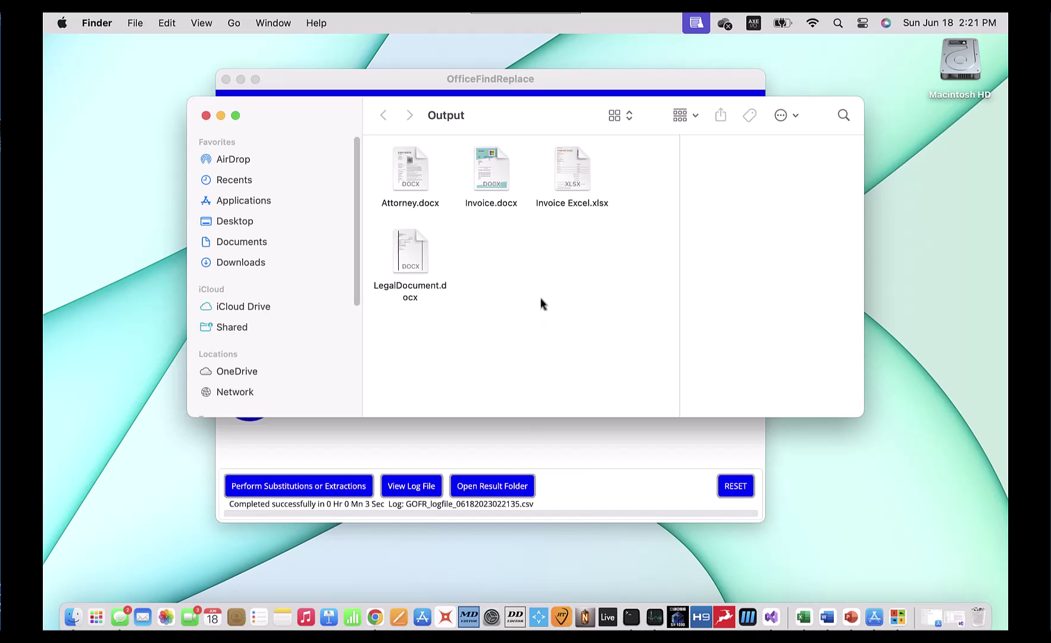
double_click(414, 258)
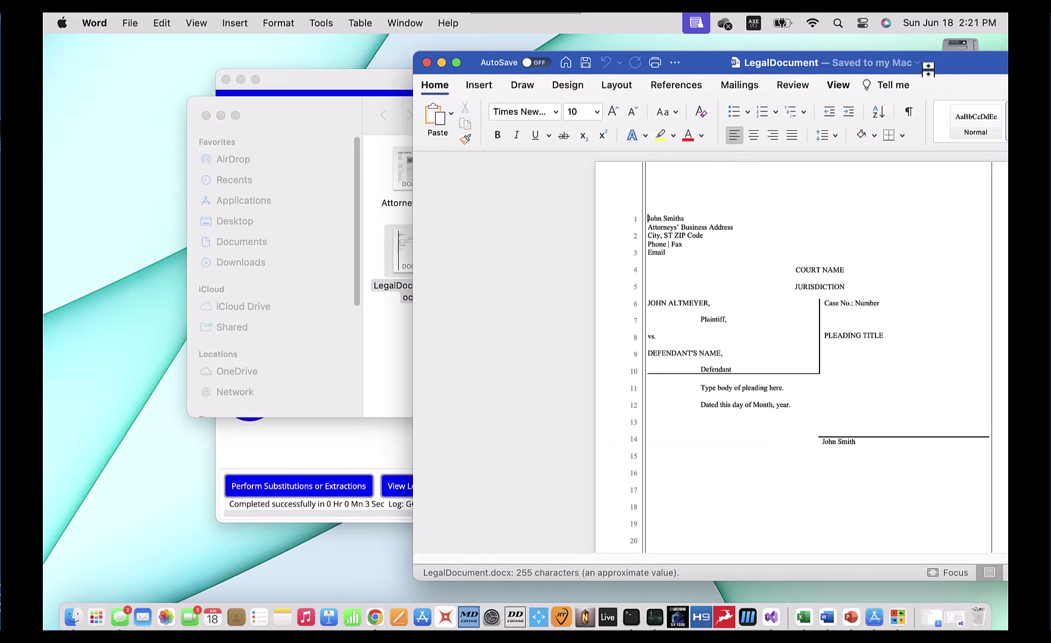
left_click_drag(946, 66, 648, 93)
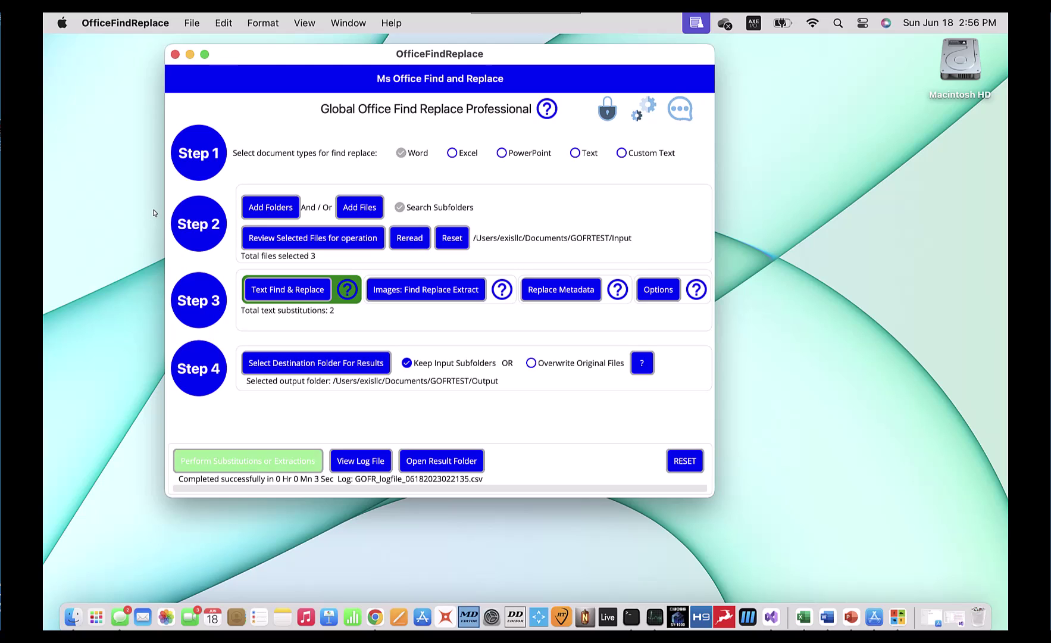
Open the Text Find & Replace list with the Attorney Name and Plaintiff's name rules, shifted slightly left
left_click(297, 296)
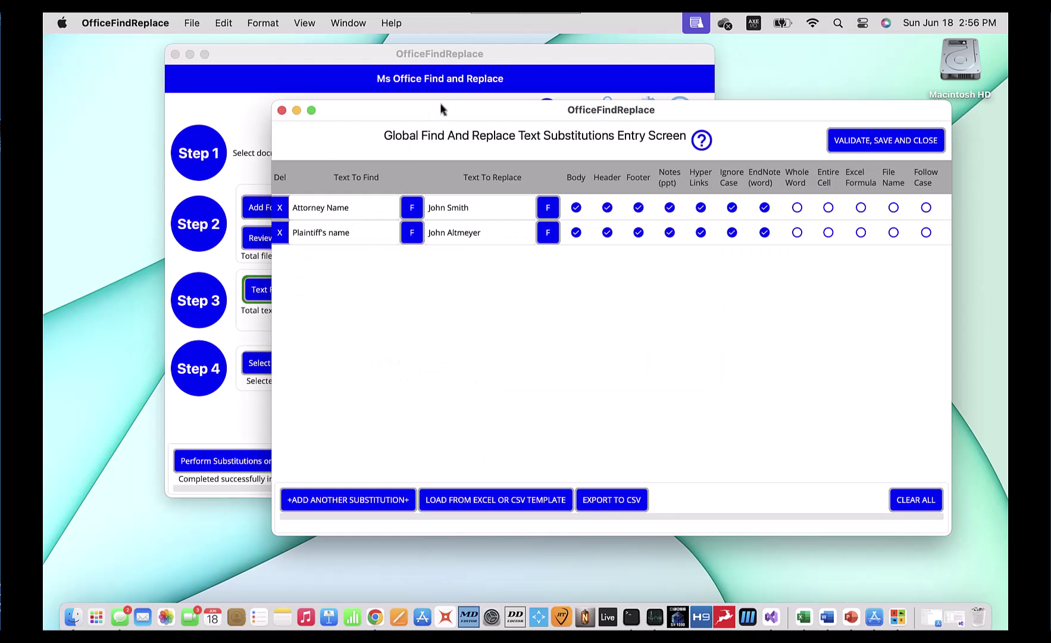
left_click_drag(429, 110, 409, 110)
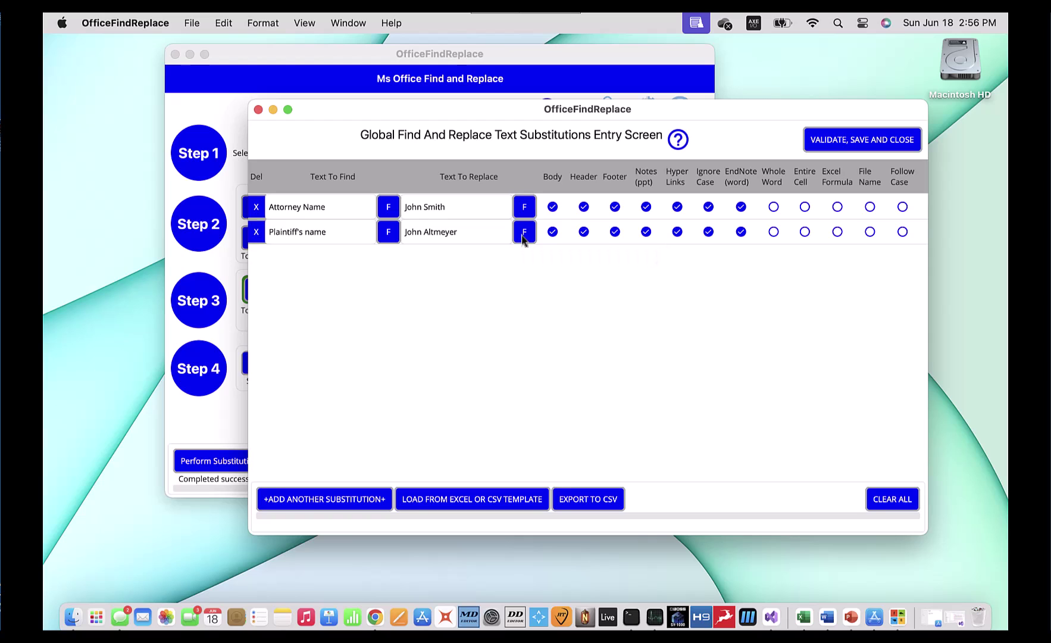
left_click(523, 235, "ctrl")
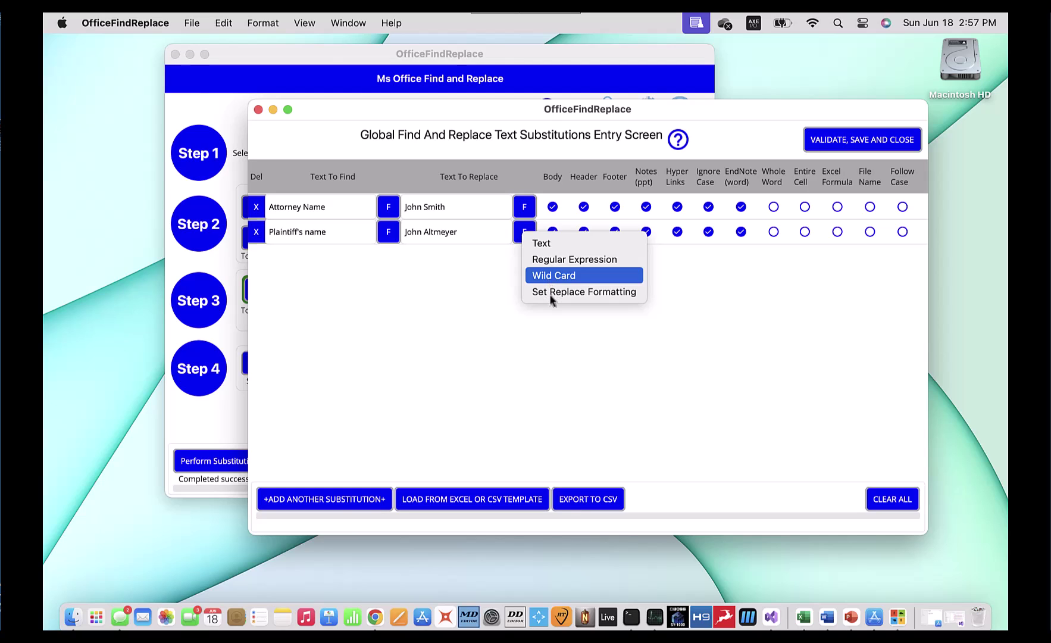
left_click(551, 292)
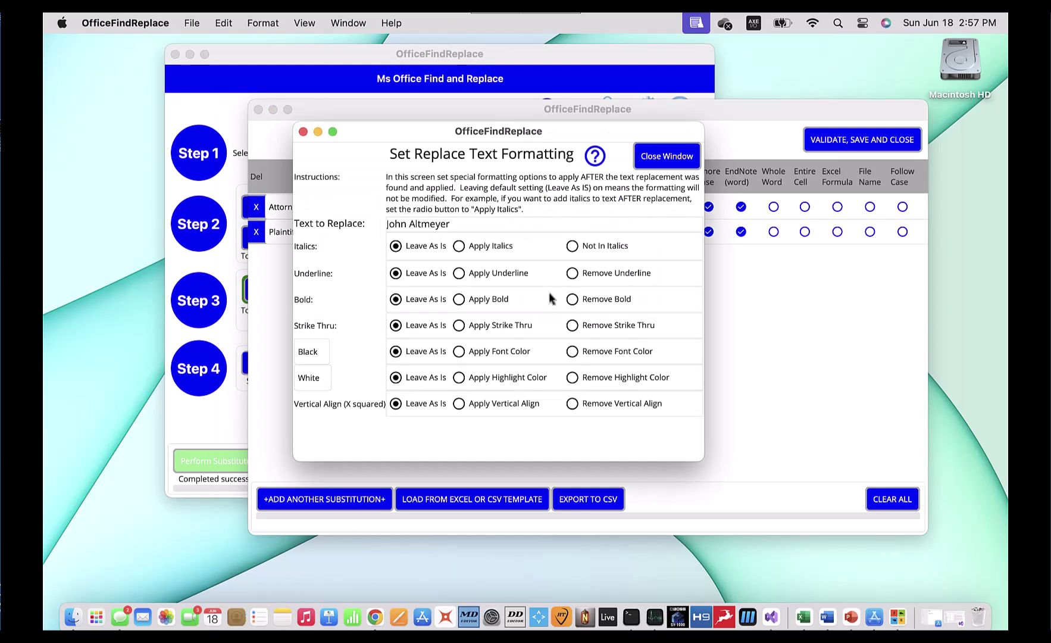
mouse_move(469, 134)
left_mouse_down()
mouse_move(496, 140)
mouse_move(483, 123)
left_mouse_up()
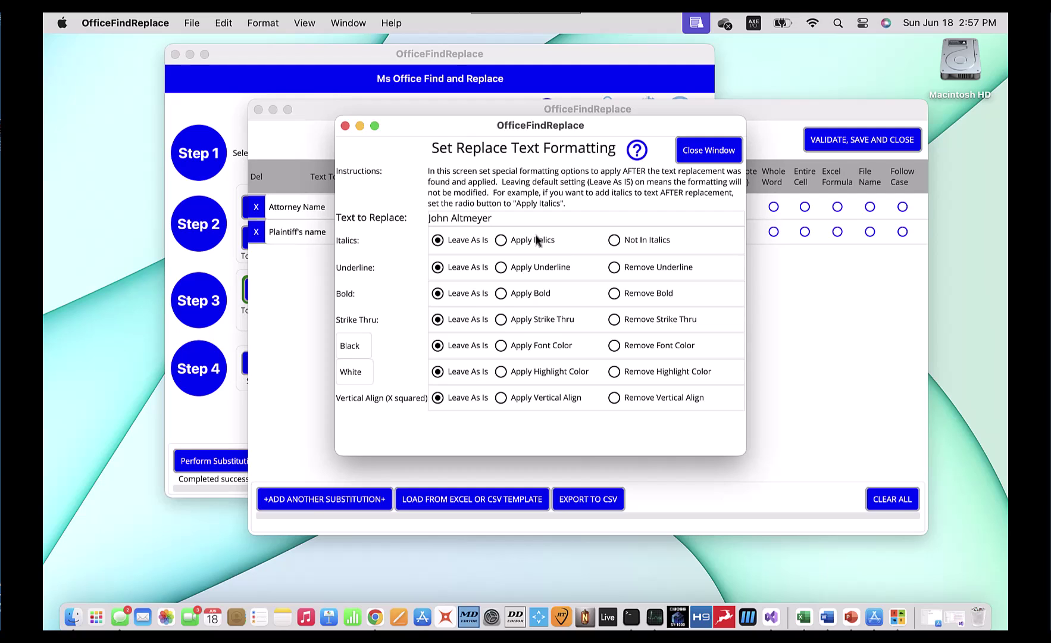
left_click(501, 294)
left_click(360, 372)
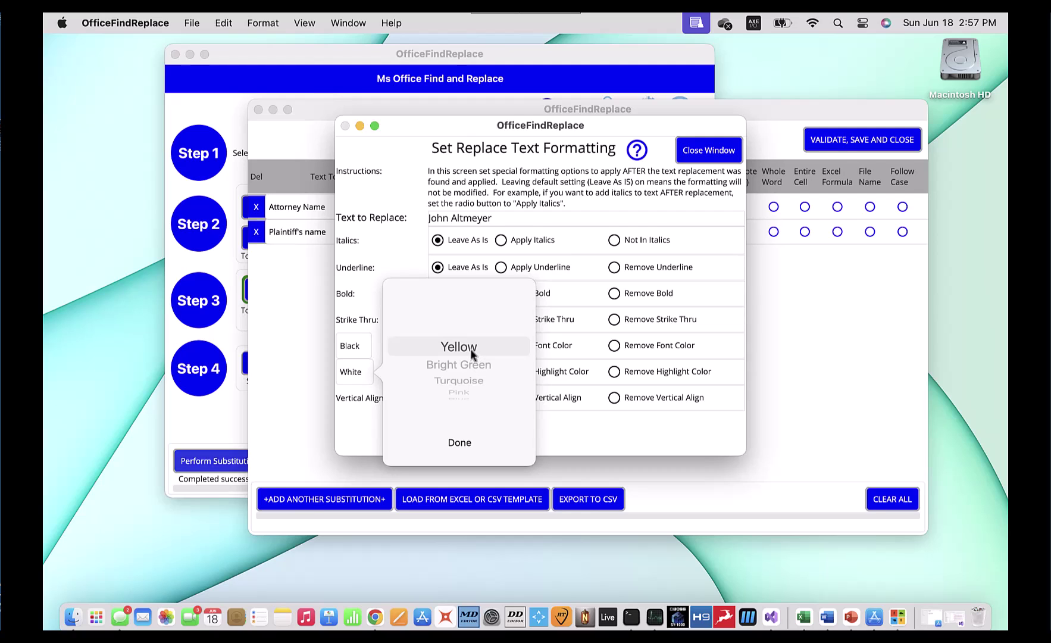
left_click(461, 442)
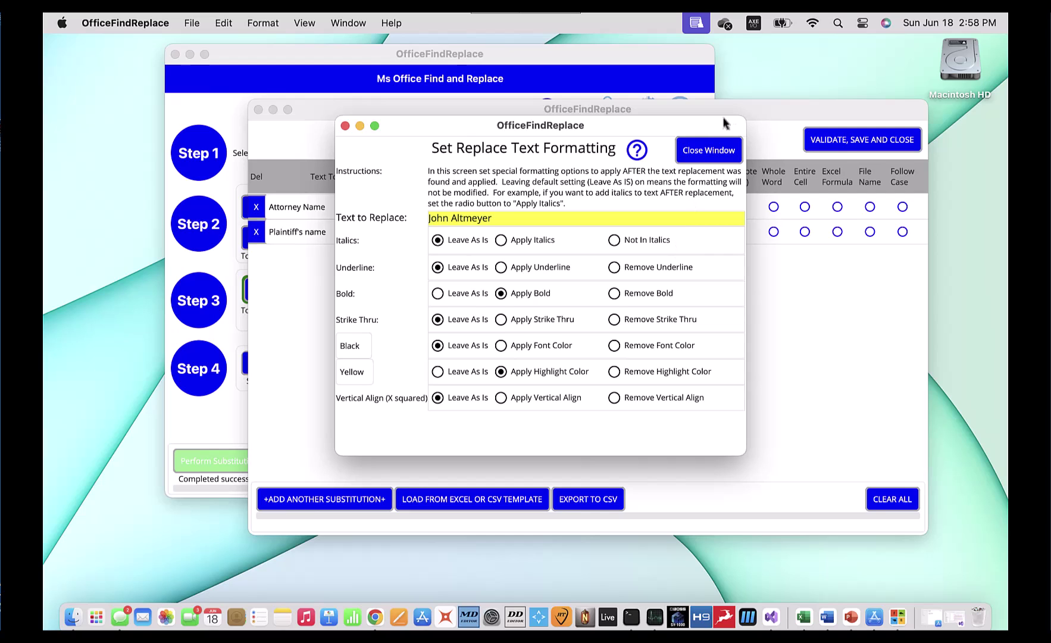
left_click(717, 153)
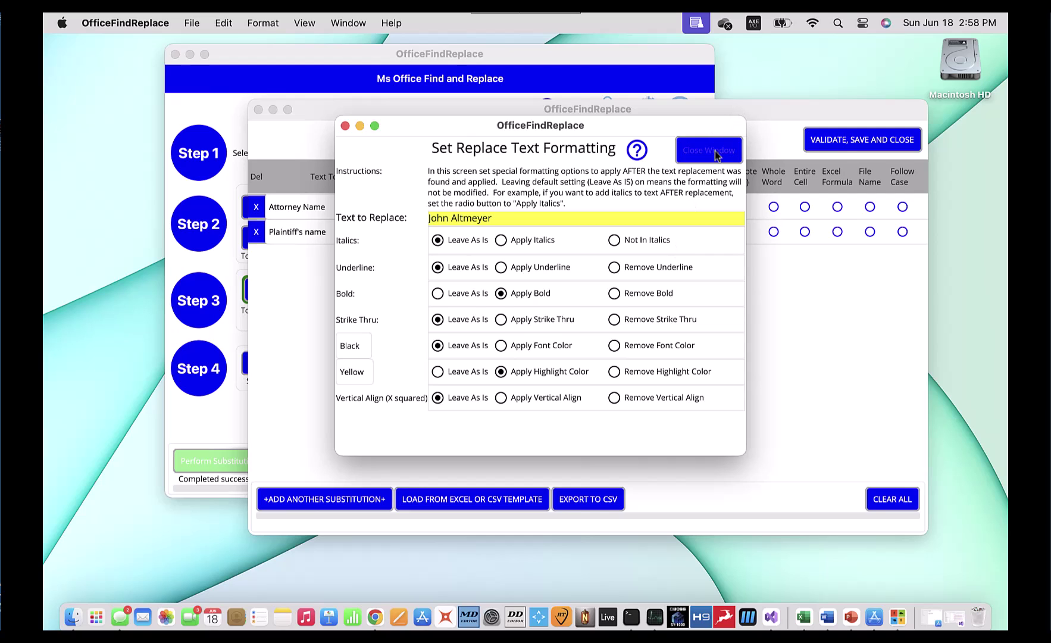
Validate and save the substitutions, then run them on the input files
left_click(862, 140)
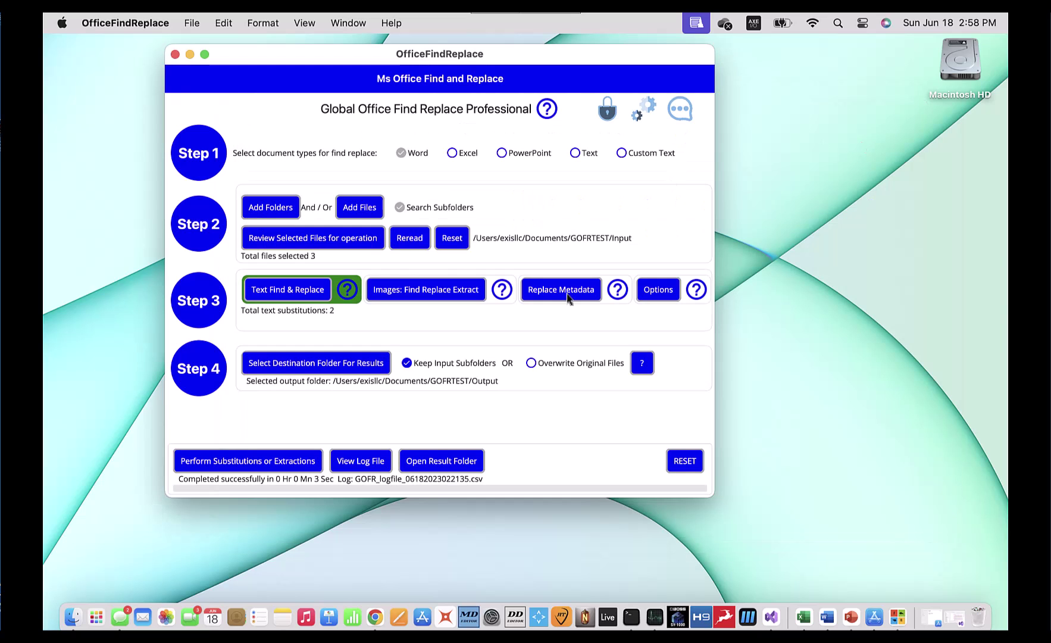
left_click(279, 462)
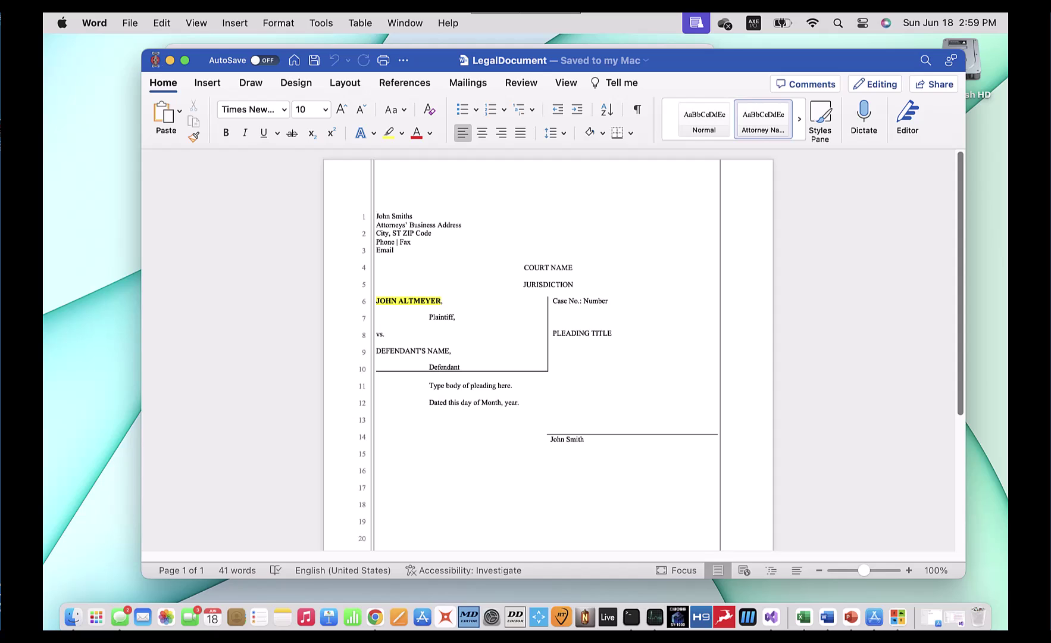
Close the formatted LegalDocument in Word and the Finder Output folder window
left_click(156, 60)
left_click(204, 115)
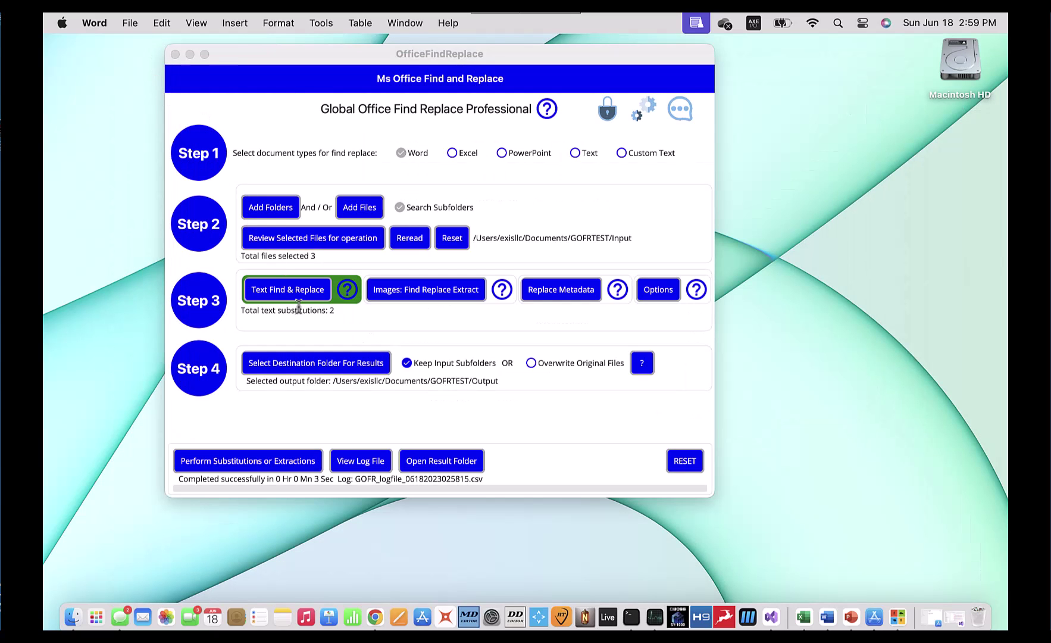
Open the Set Find Text Formatting screen for the Plaintiff's name substitution
left_click(292, 290)
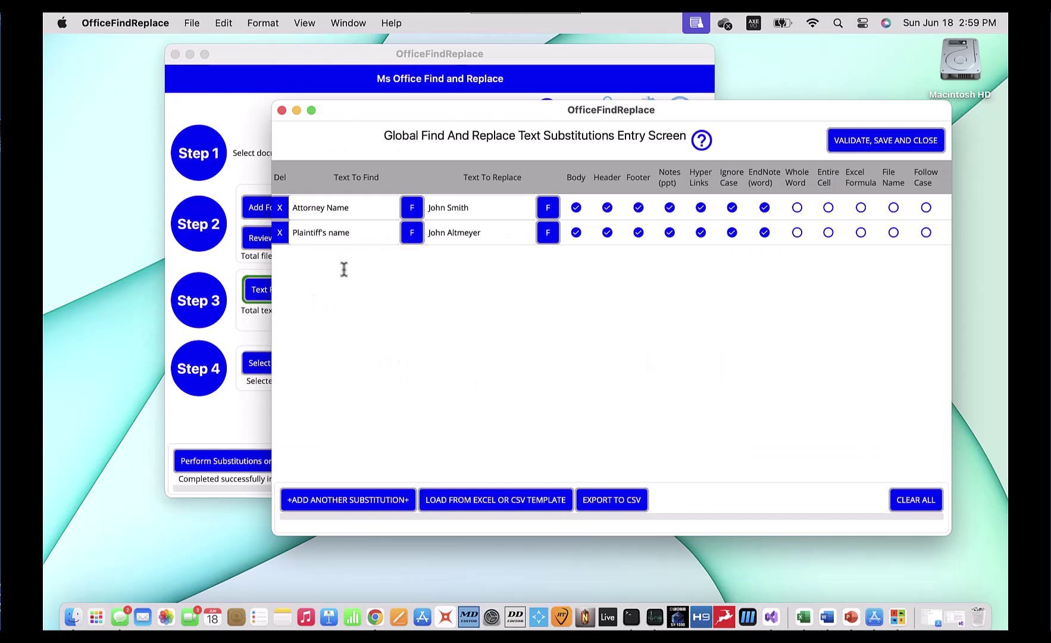
left_click(413, 238, "ctrl")
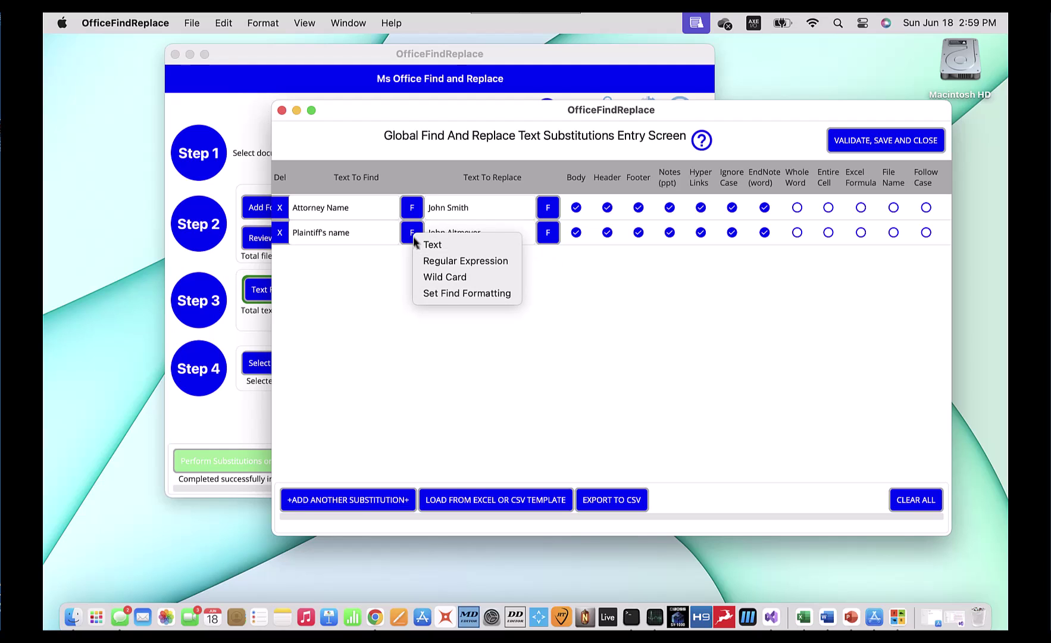
left_click(448, 297)
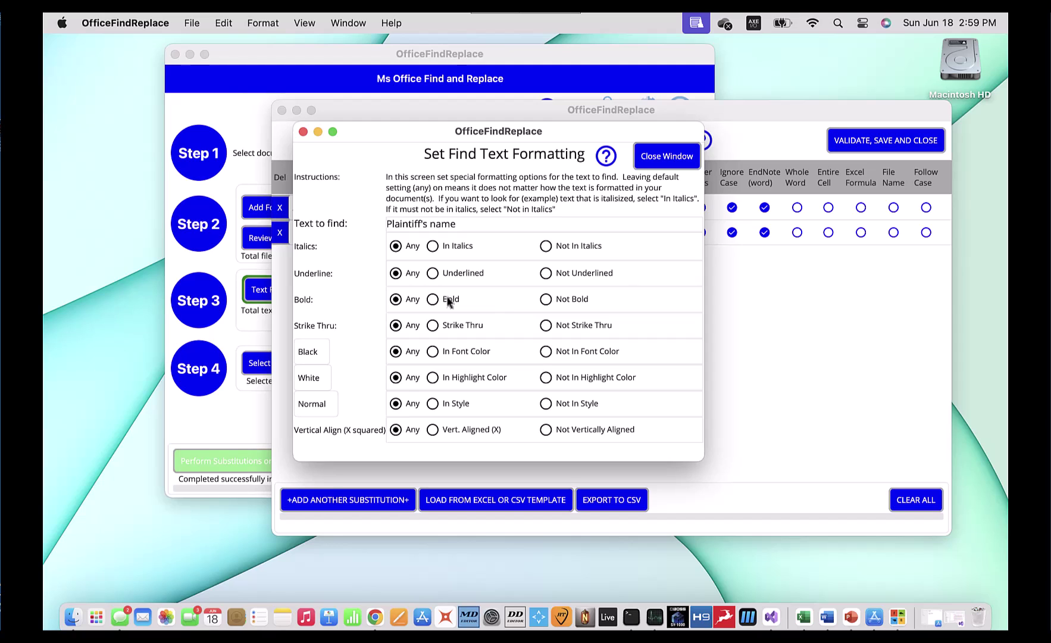
Close the find-formatting screen unchanged and the Invoice Excel spreadsheet, returning to OfficeFindReplace
left_click(303, 132)
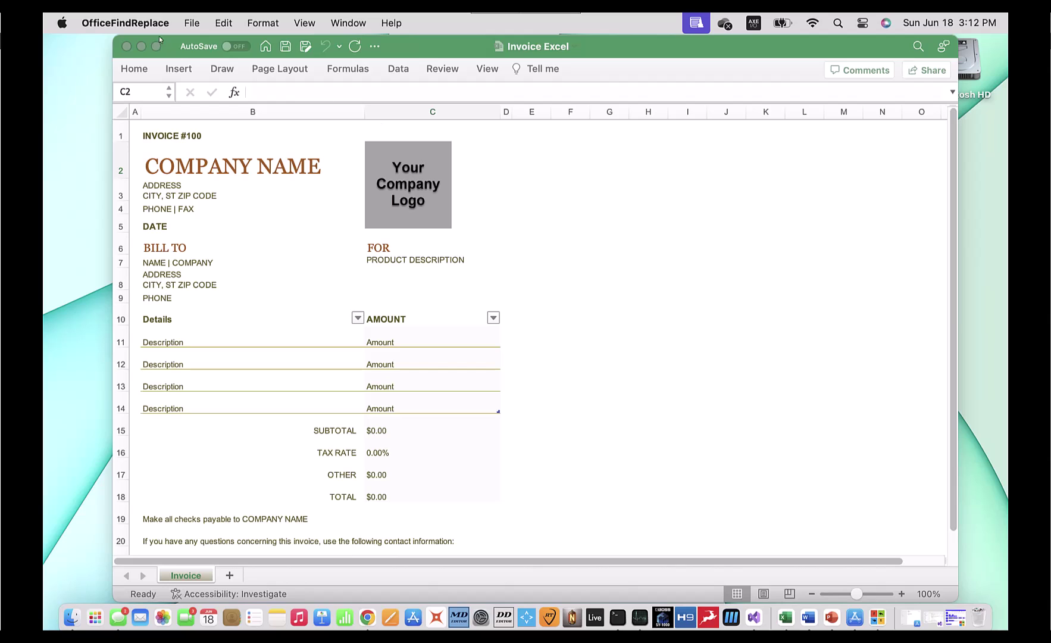
left_click(127, 46)
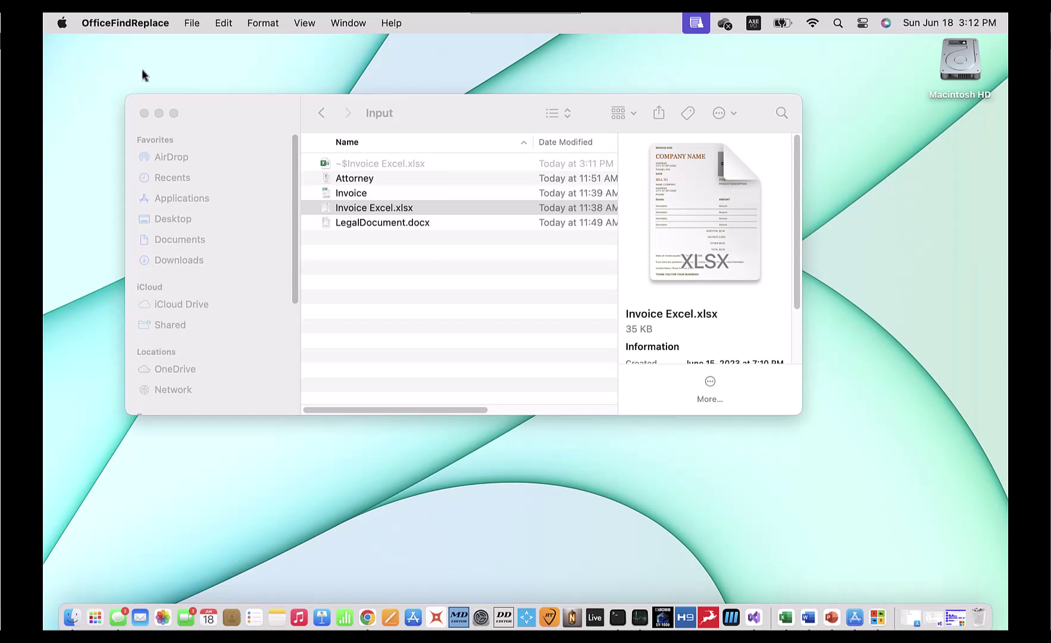
left_click(878, 617)
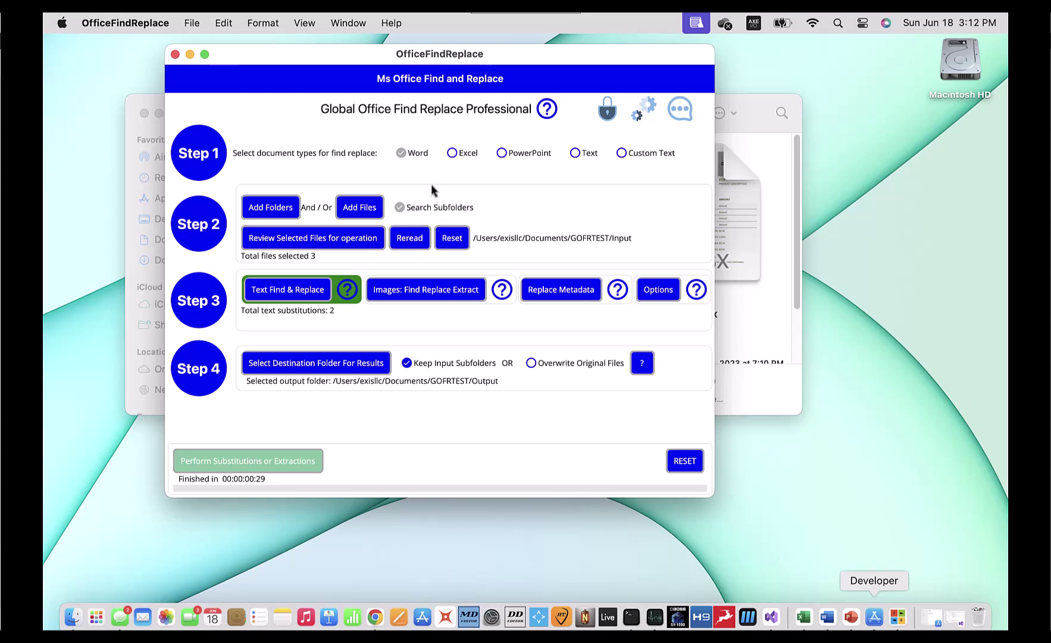
Include Excel alongside Word as a document type, raising the input file count to 4
left_click(452, 153)
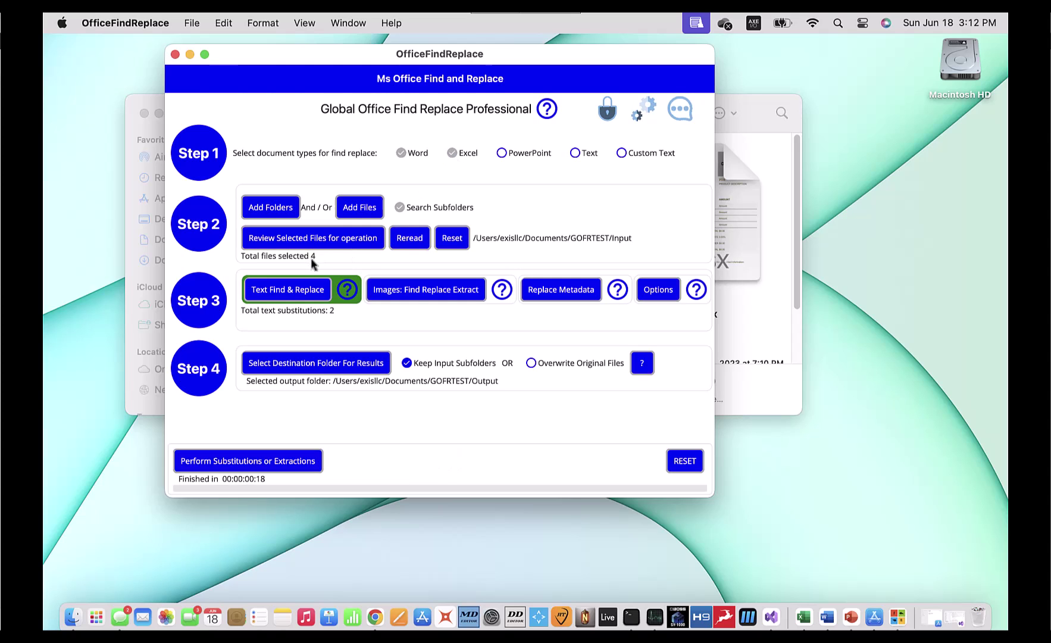
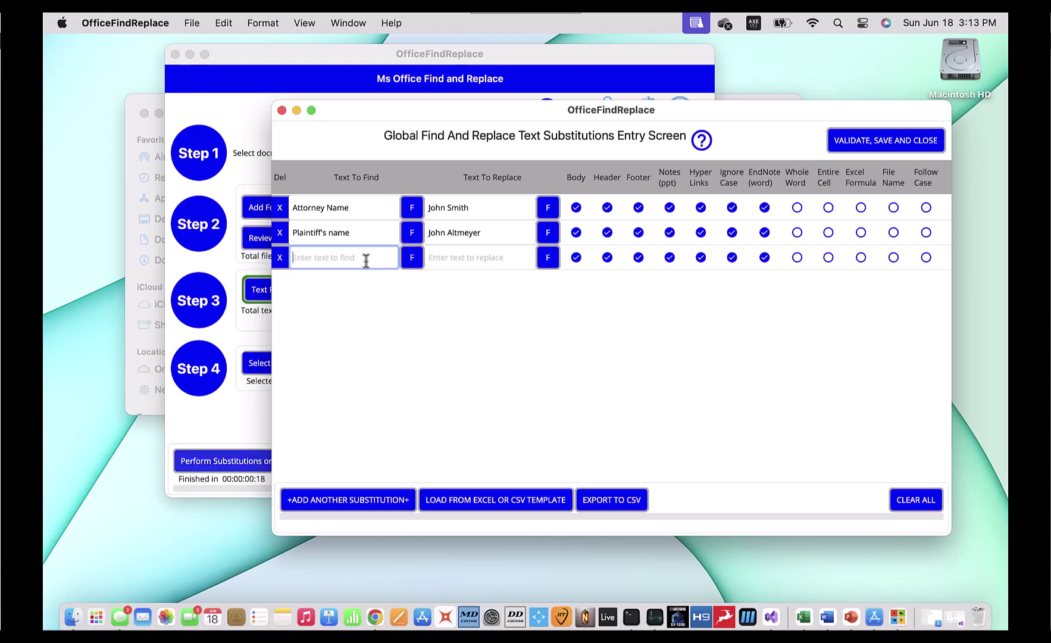
Add a substitution replacing 'company name' with 'exis,llc' and save the substitution list
type("company name")
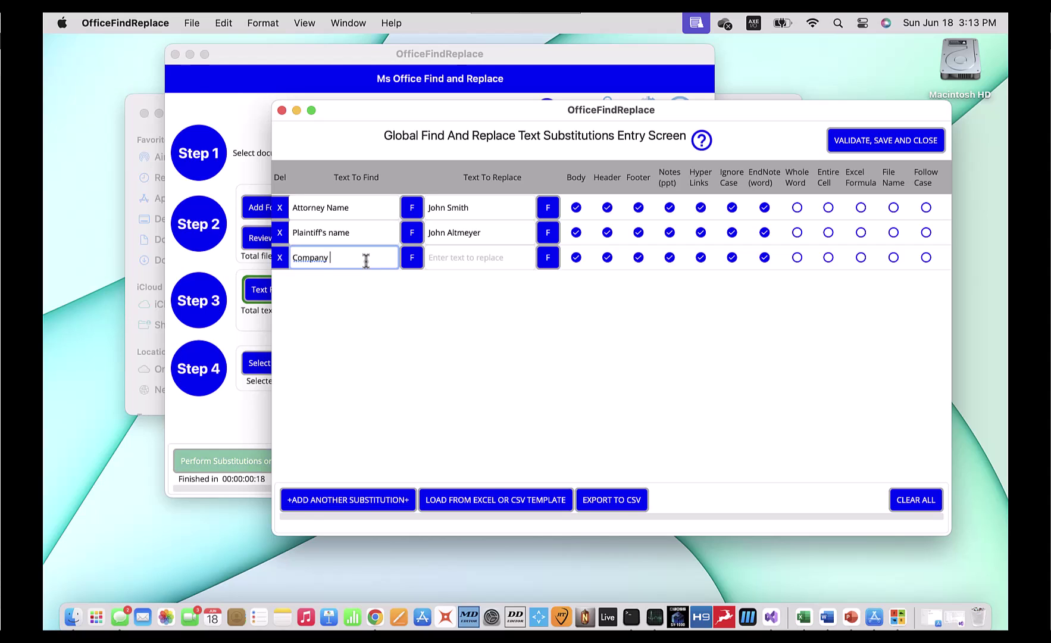
left_click(453, 257)
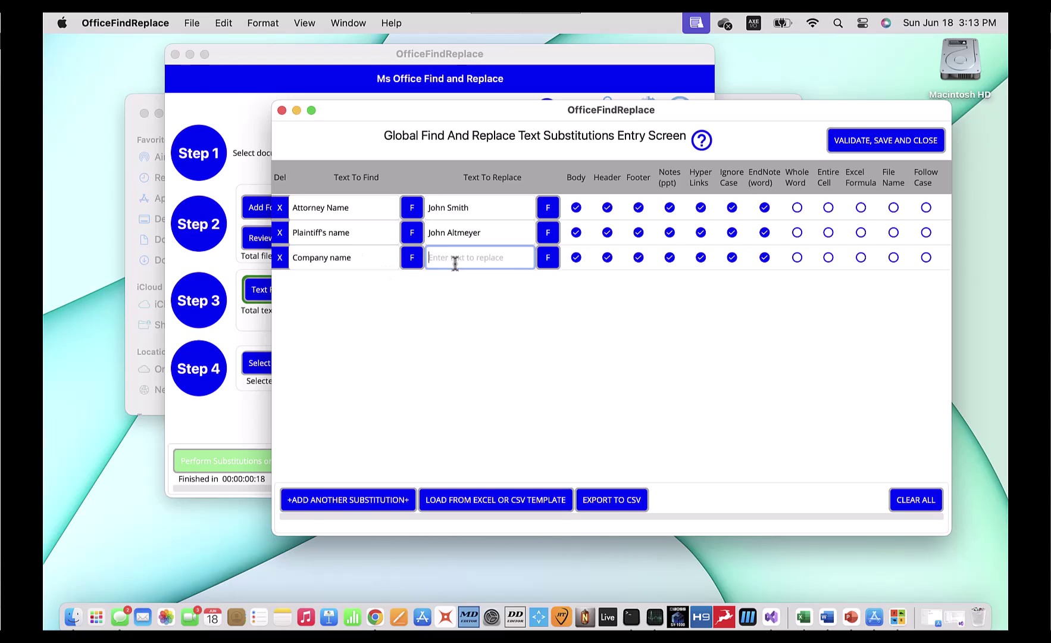
type("exis,llc")
left_click(897, 138)
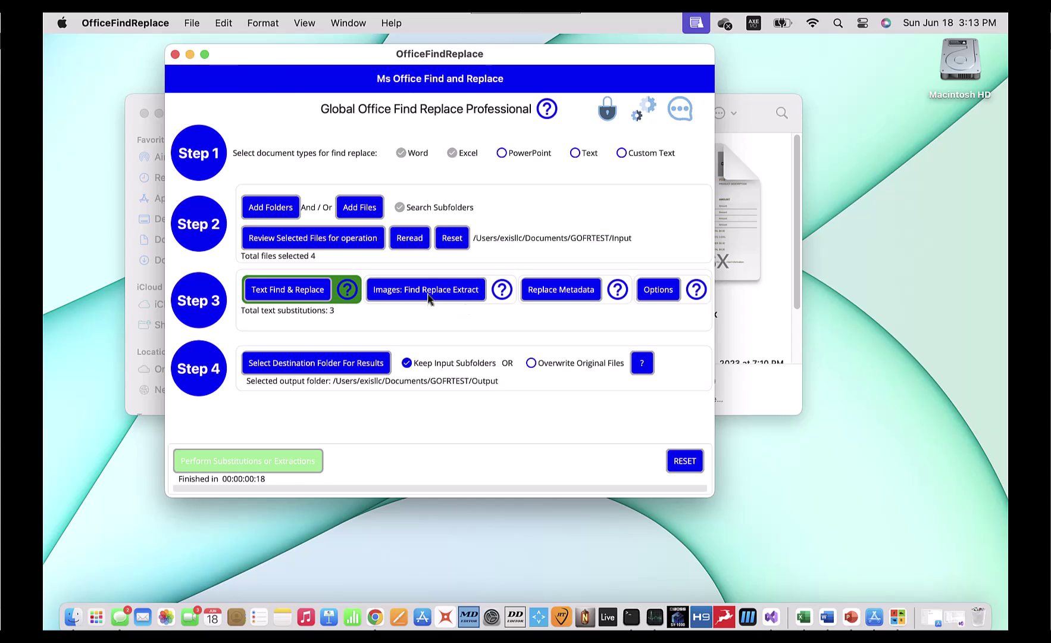
Set ExisIcon.png as the replacement image for the IMG0 company logo
left_click(428, 294)
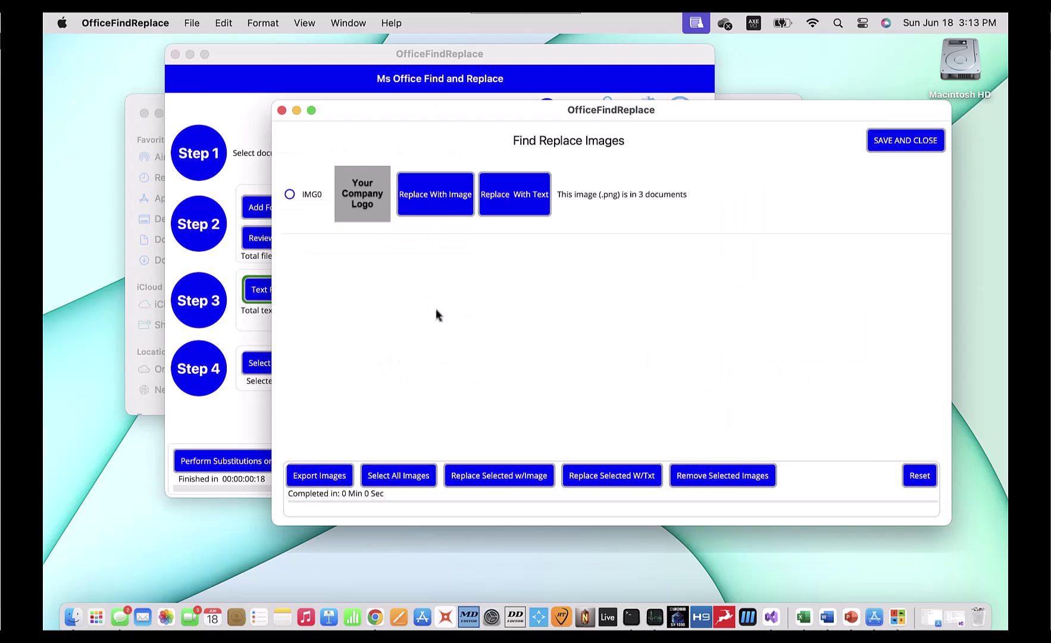
left_click_drag(770, 110, 683, 119)
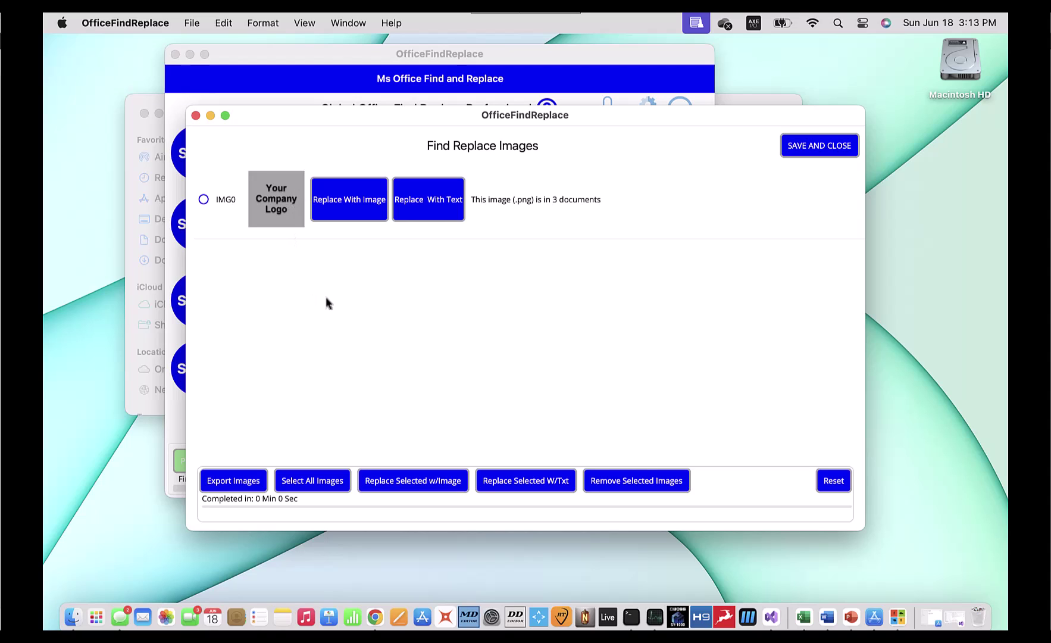
left_click(353, 203)
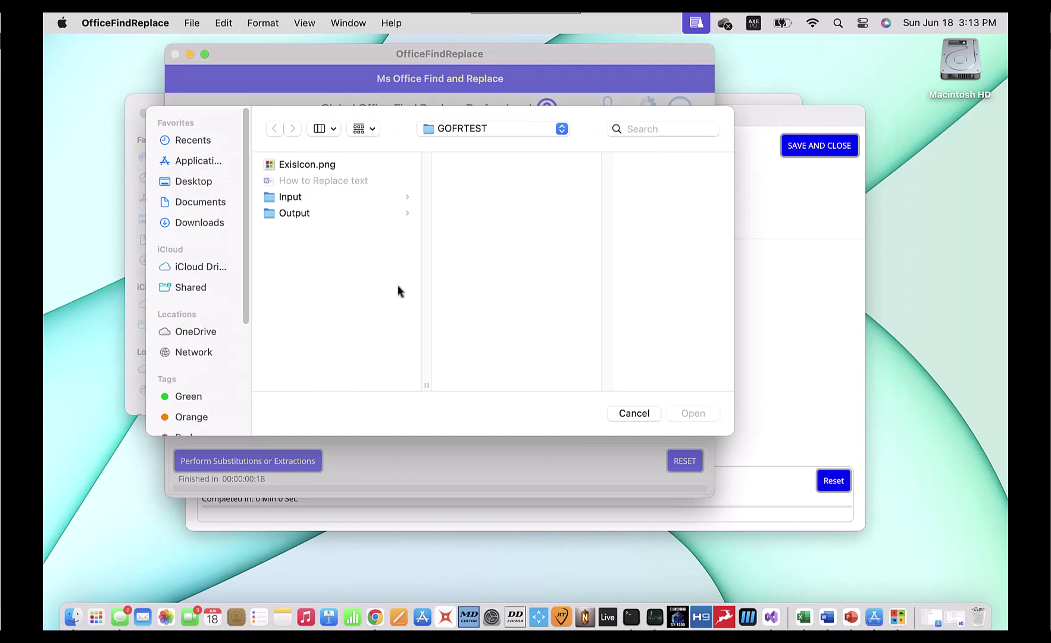
left_click(307, 166)
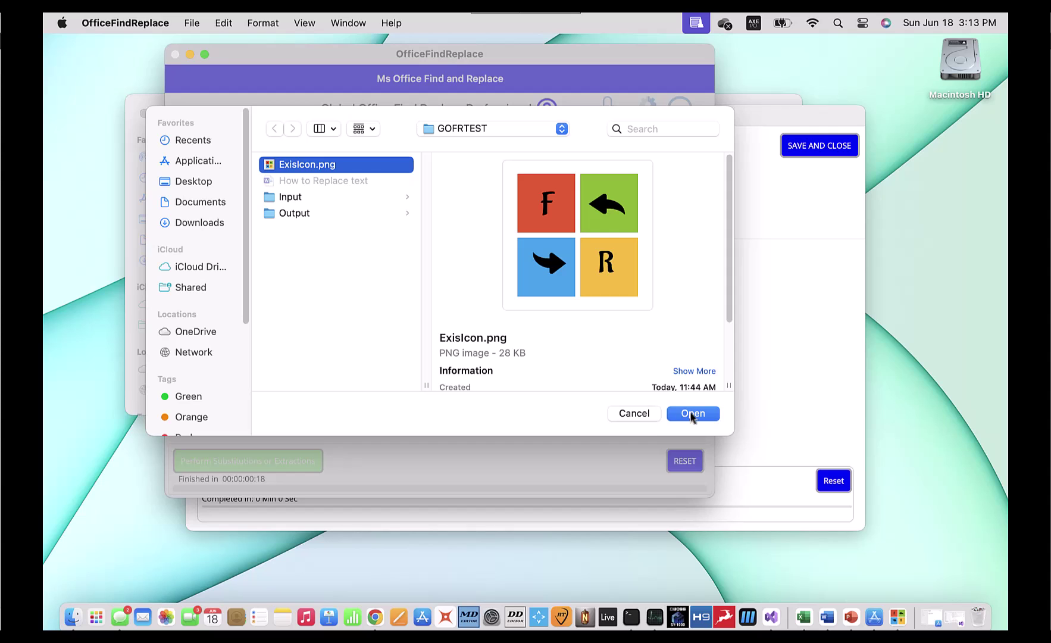
left_click(692, 414)
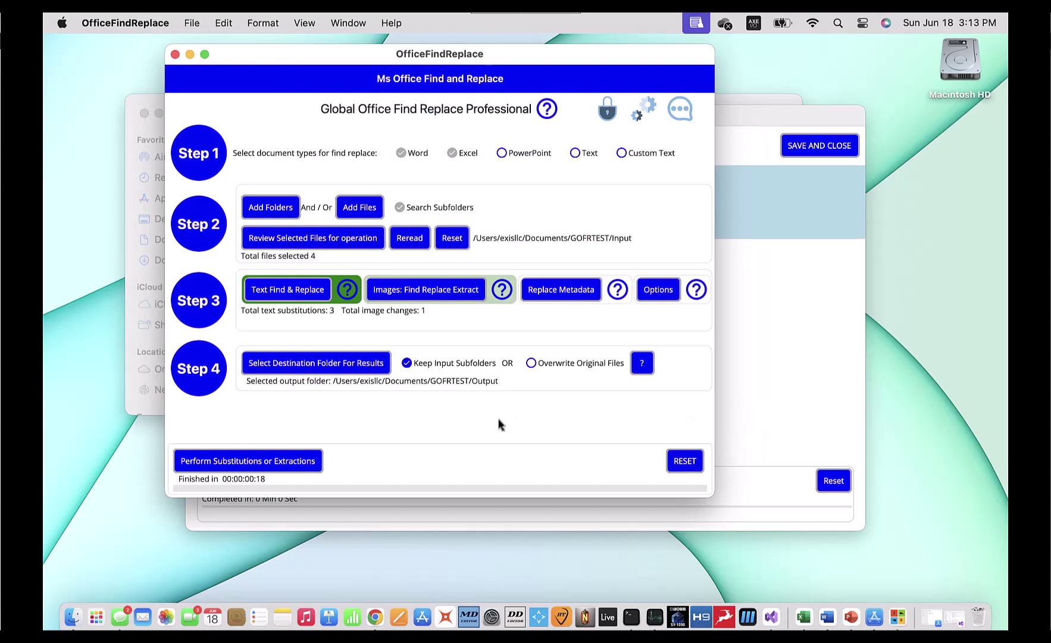
left_click(757, 344)
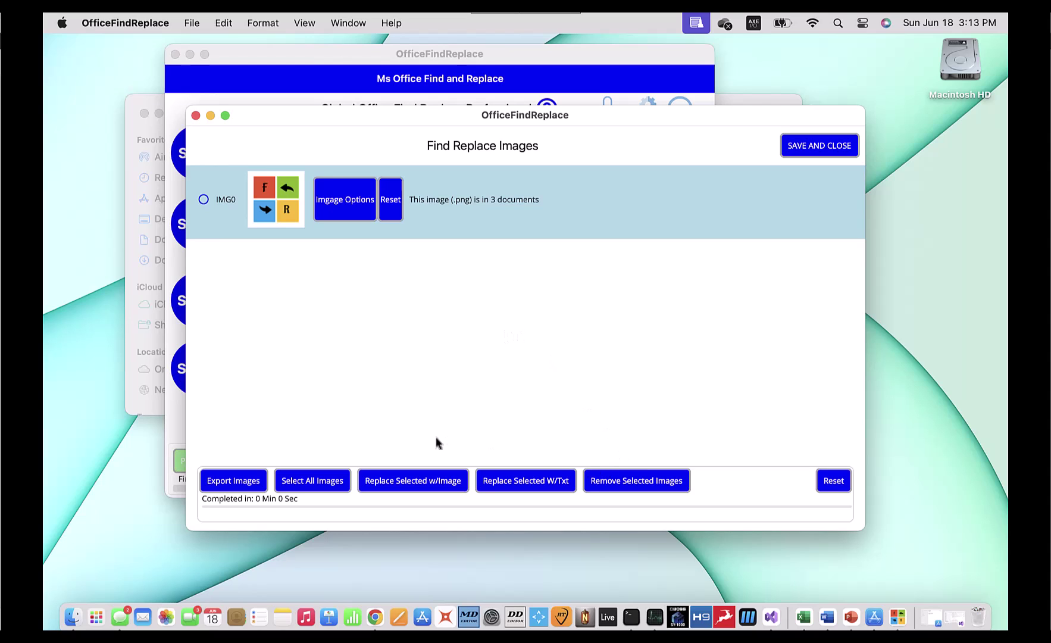
Reset IMG0, reassign ExisIcon.png as its replacement image, and save the image changes
left_click(388, 198)
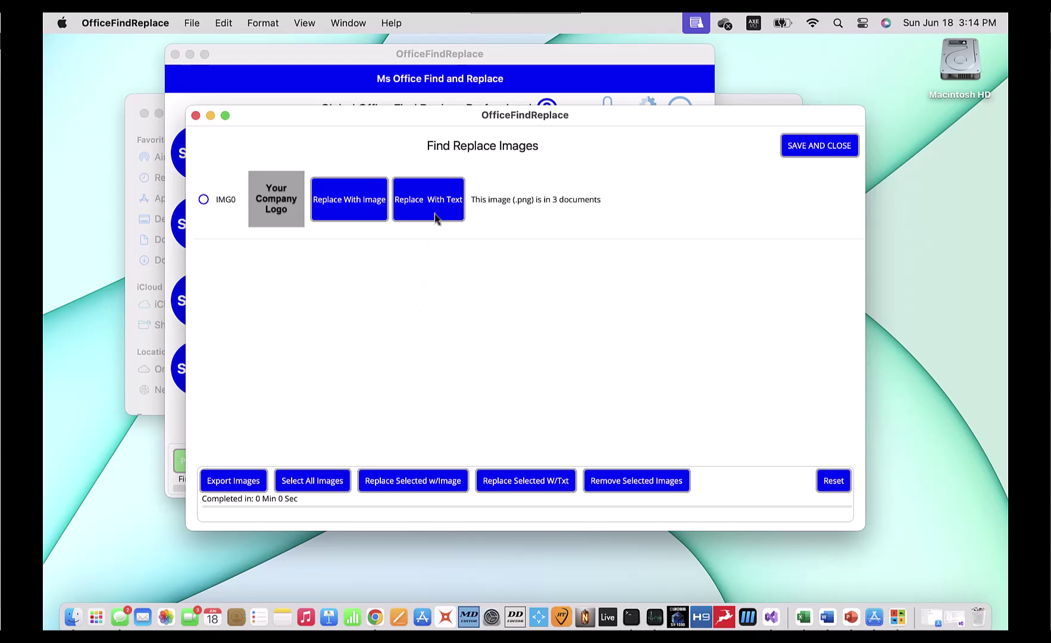
left_click(359, 204)
left_click(287, 170)
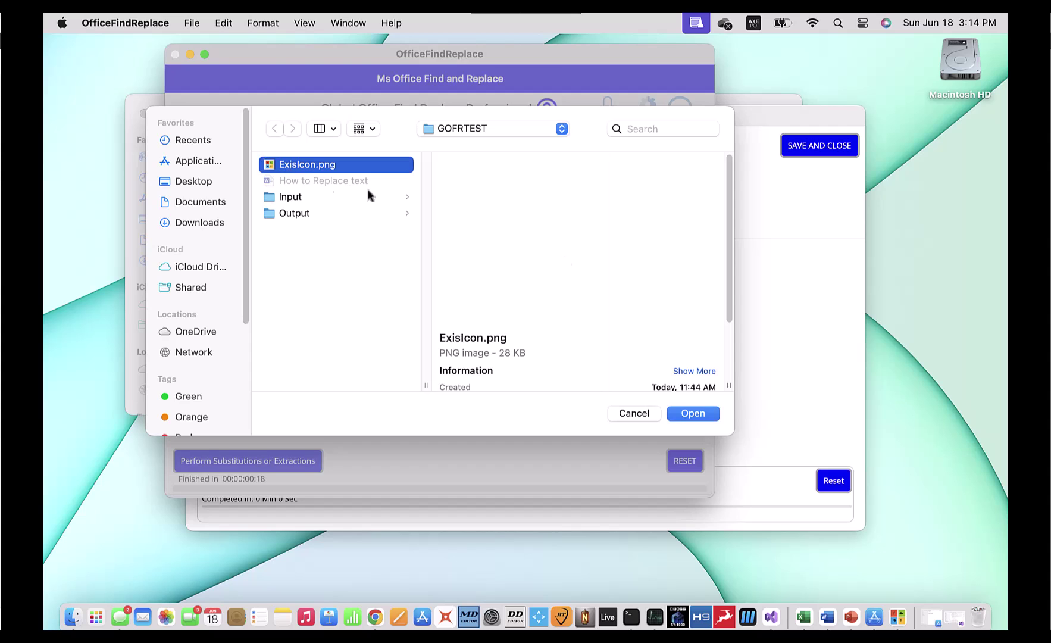
left_click(692, 415)
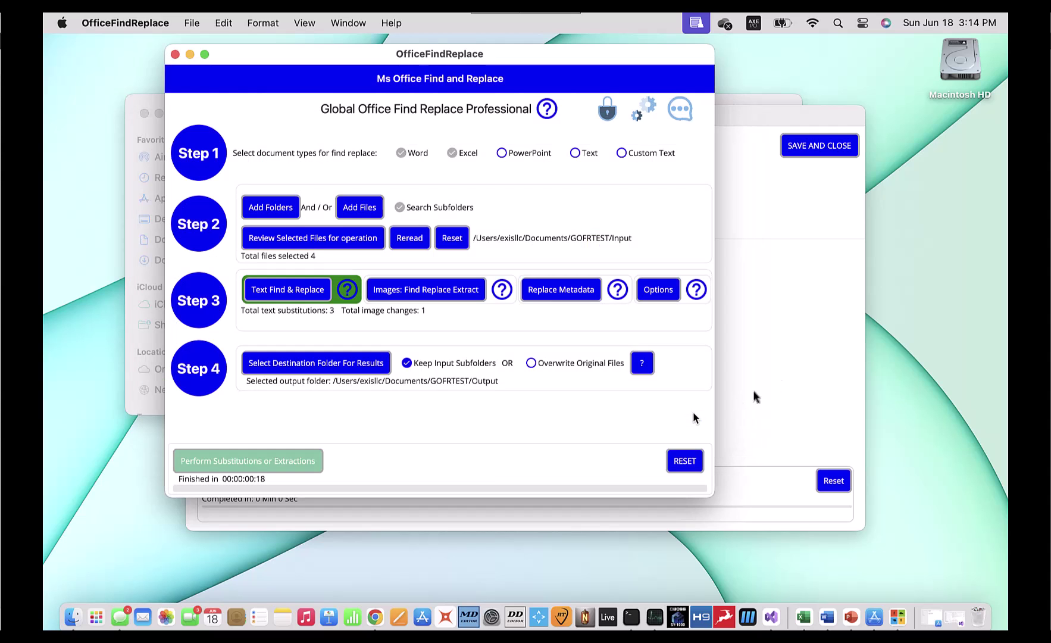
left_click(738, 401)
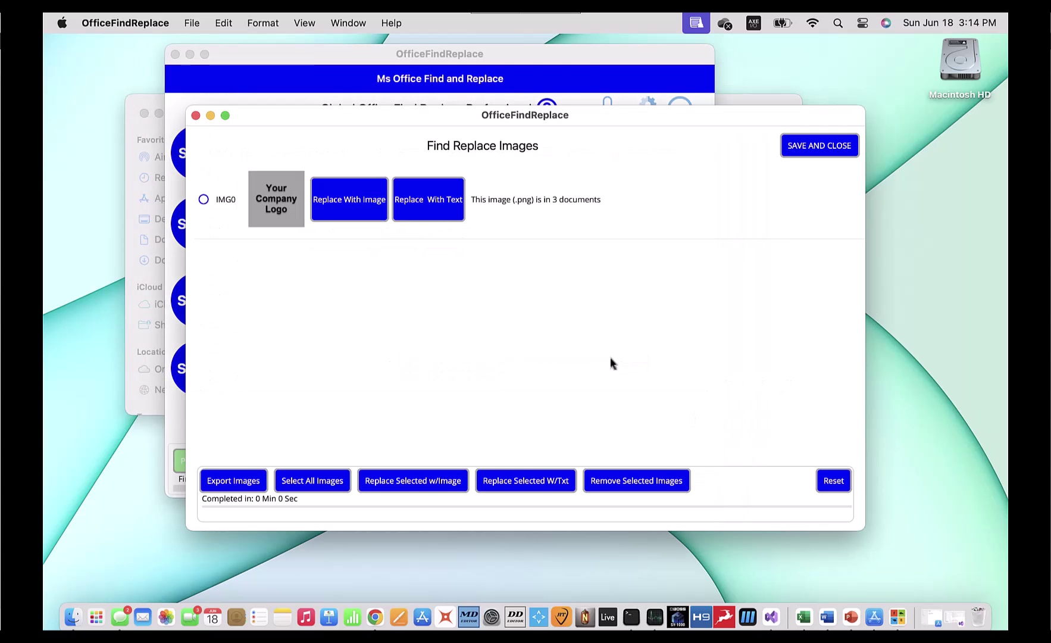
left_click_drag(419, 109, 410, 100)
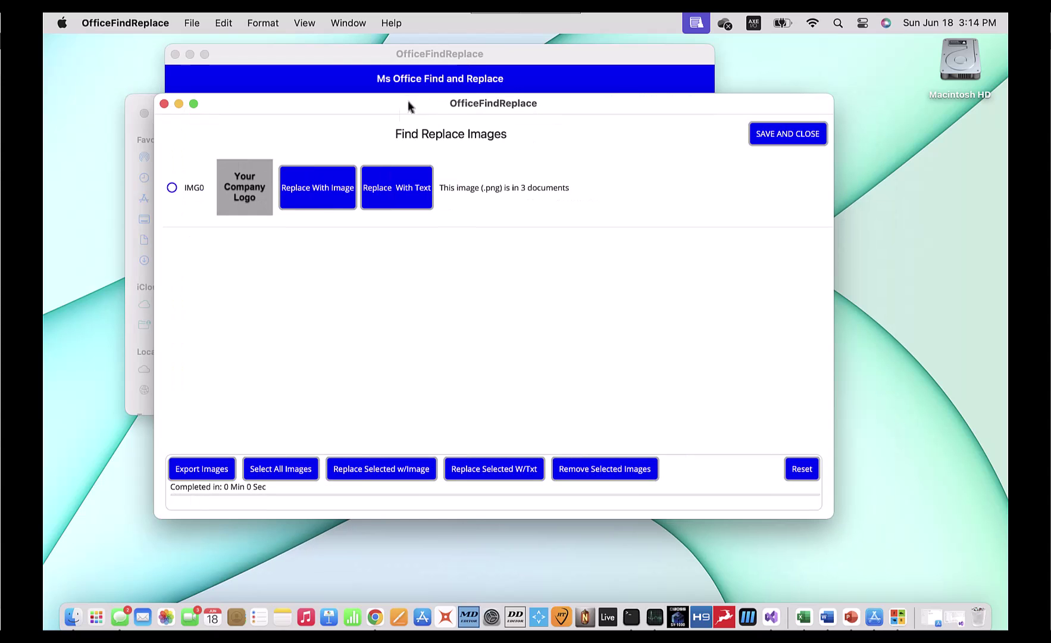
left_click(326, 191)
left_click(315, 165)
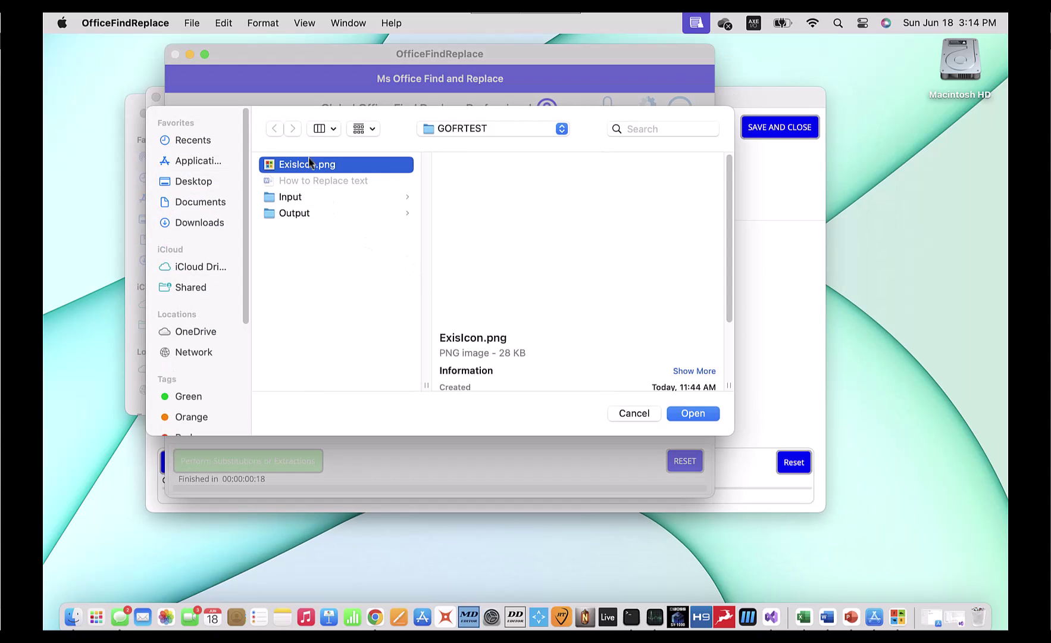
left_click(693, 413)
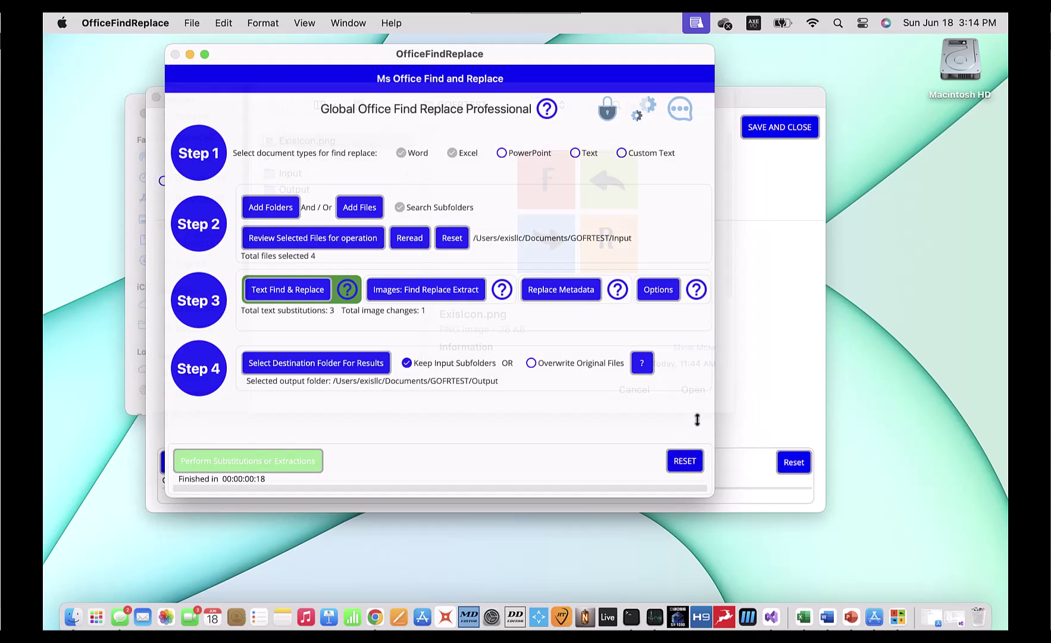
left_click(737, 364)
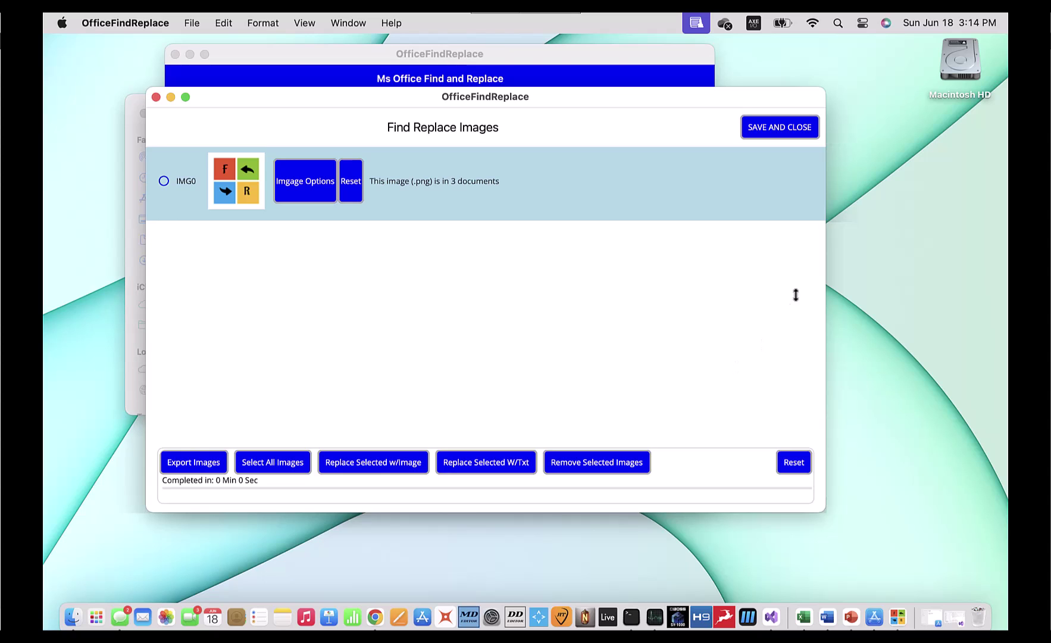
left_click(772, 128)
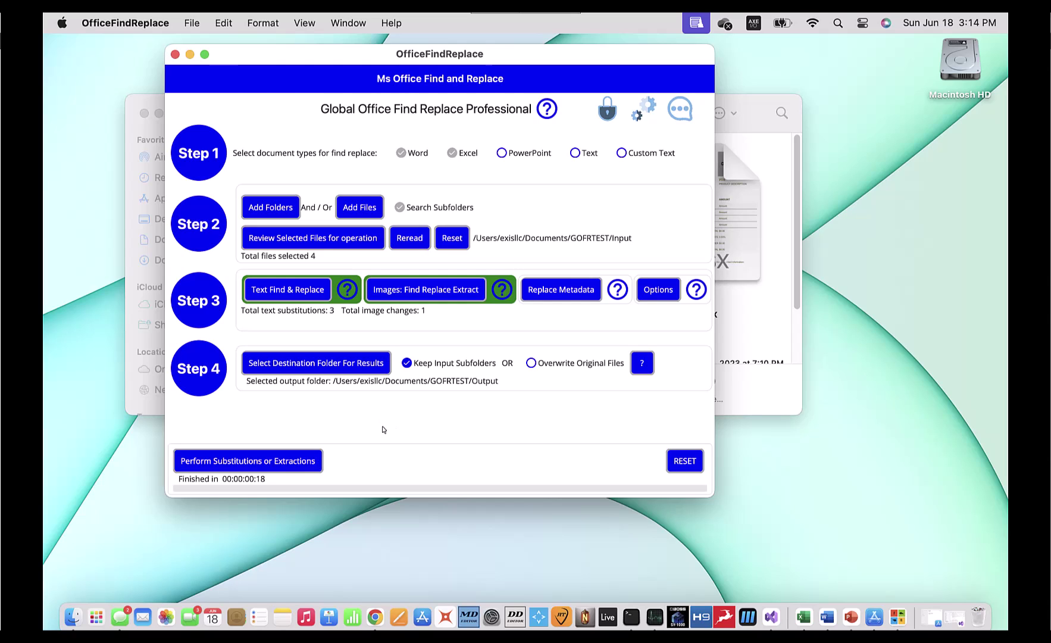
Run the substitutions on the four files and open the Output result folder
left_click(281, 466)
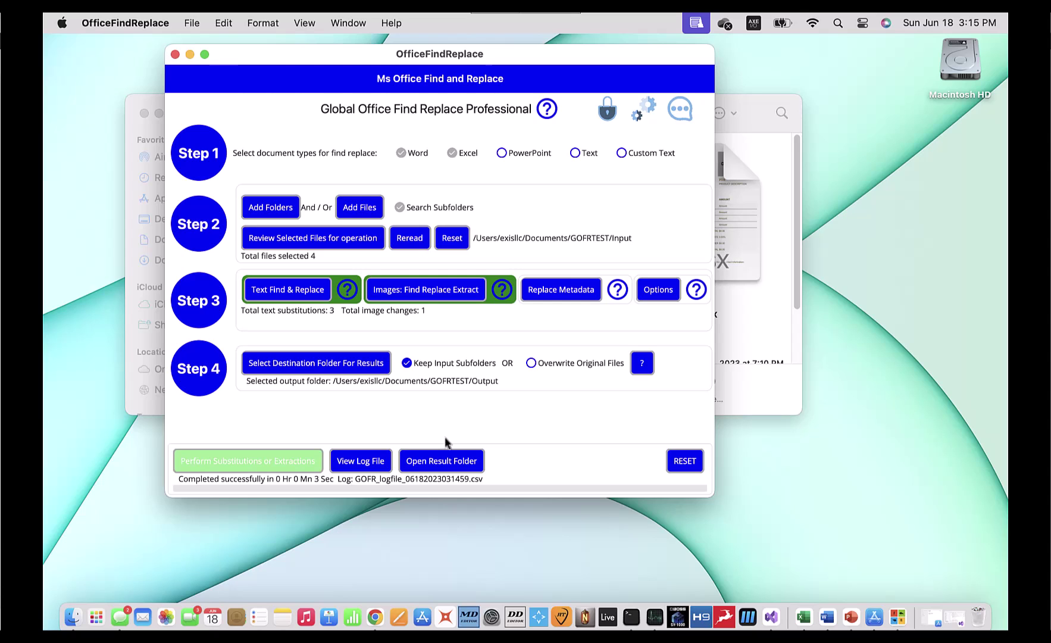
left_click(447, 463)
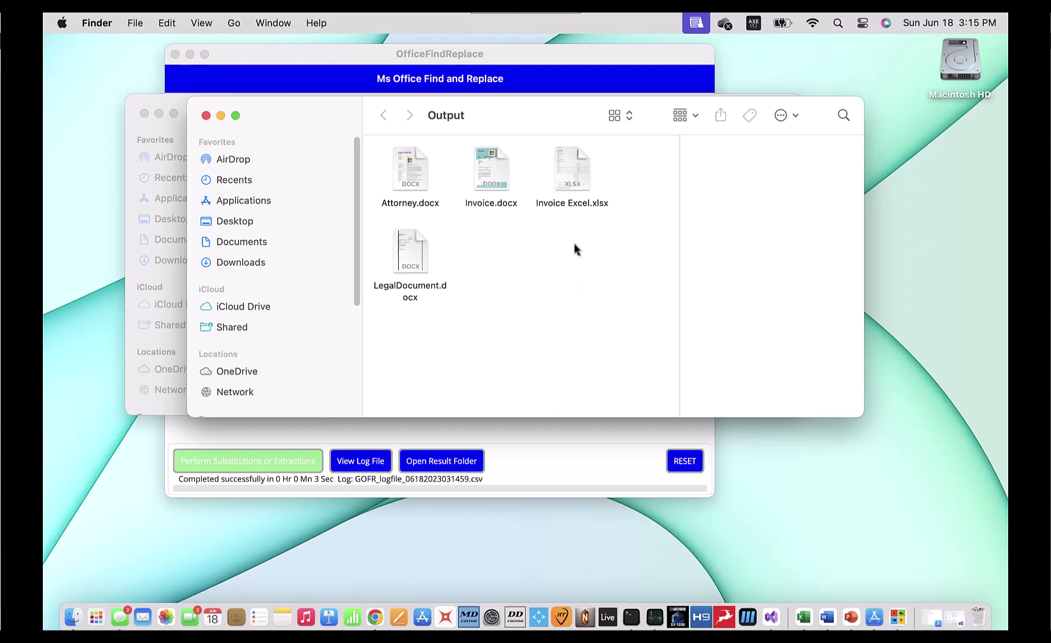
Check Invoice Excel.xlsx for 'exis,llc' and the new logo, then open Invoice.docx
double_click(577, 175)
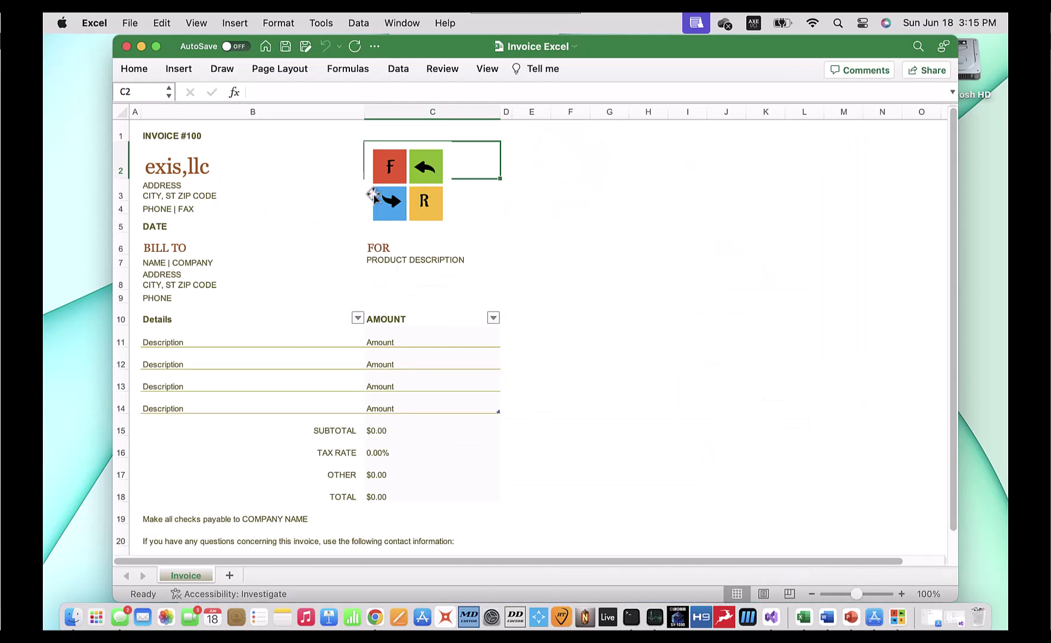
left_click(126, 46)
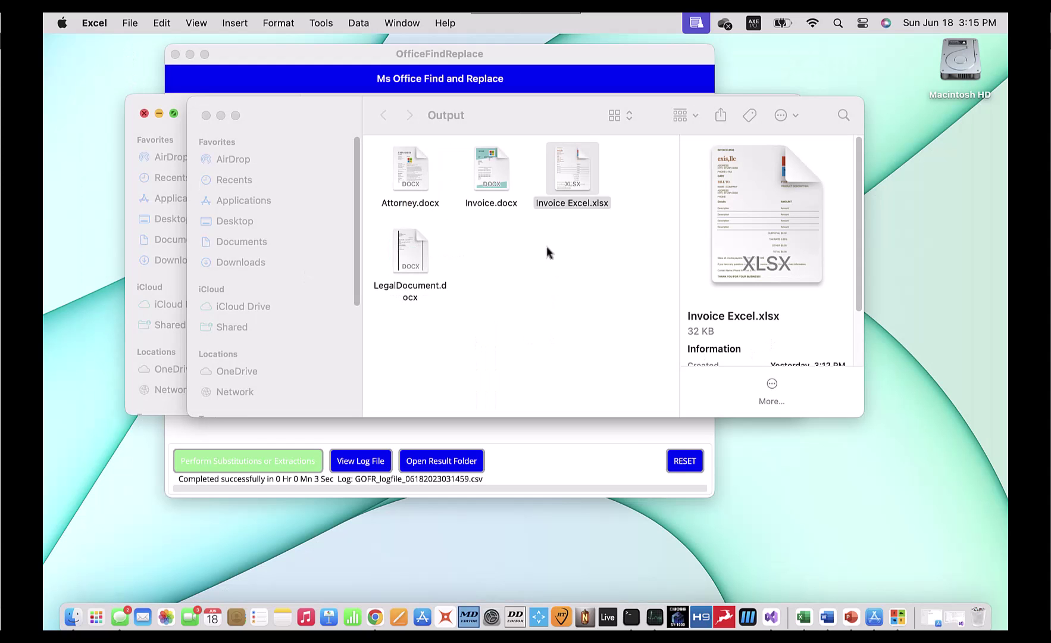
double_click(498, 178)
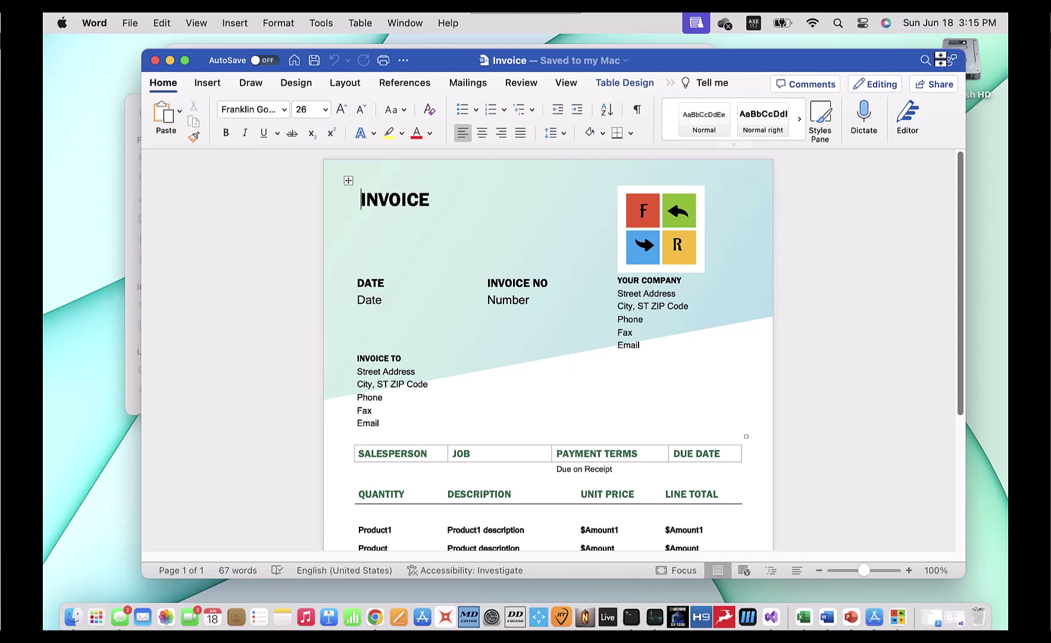
Close Invoice, check Attorney.docx for the new logo, then close the Output and Input folders
left_click(155, 61)
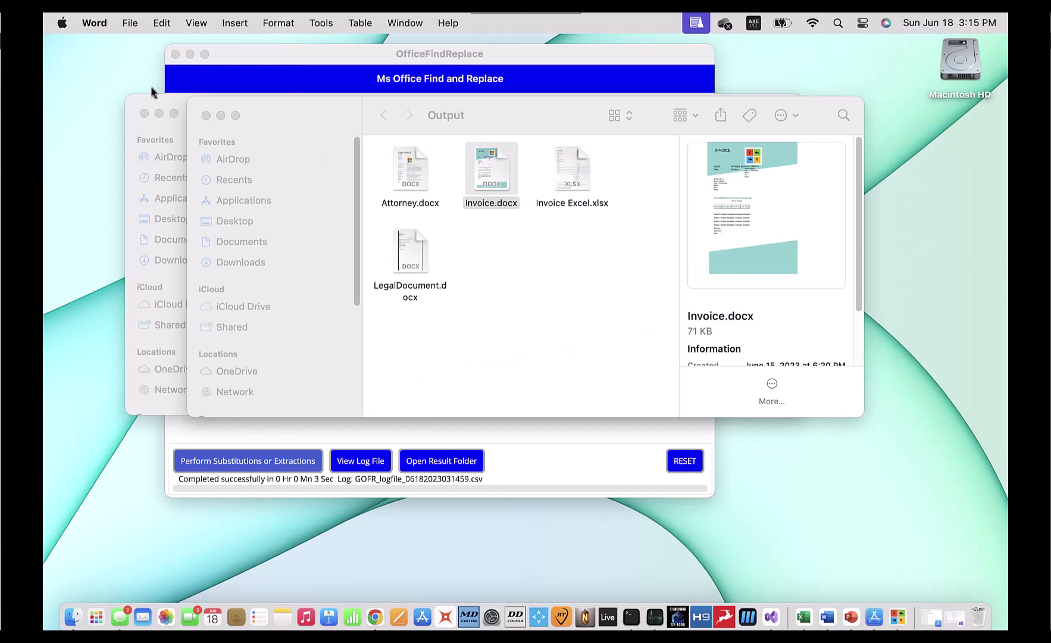
double_click(423, 188)
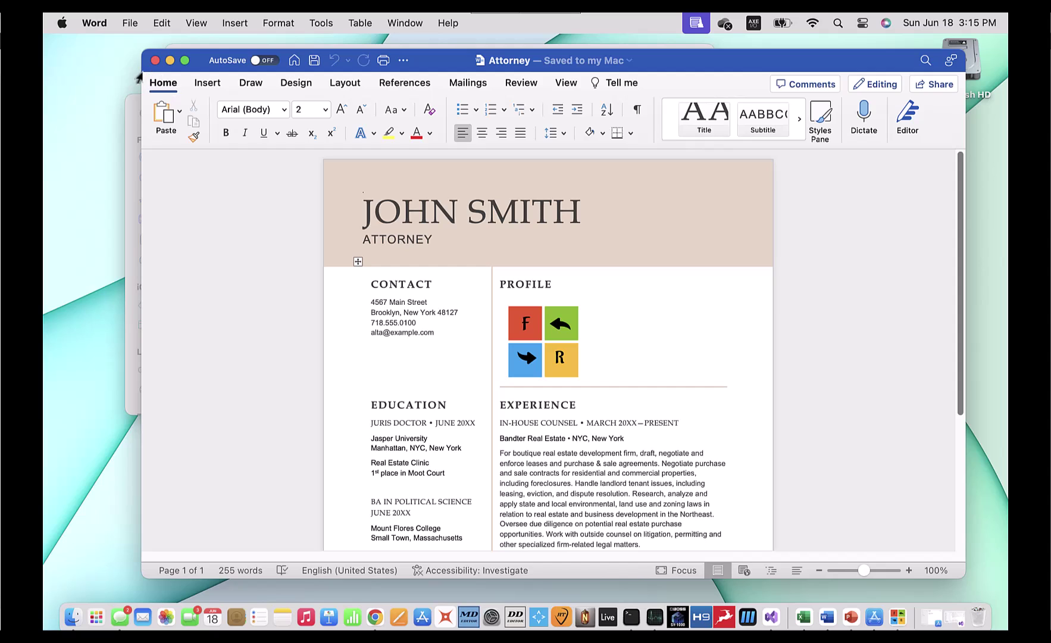
left_click(156, 61)
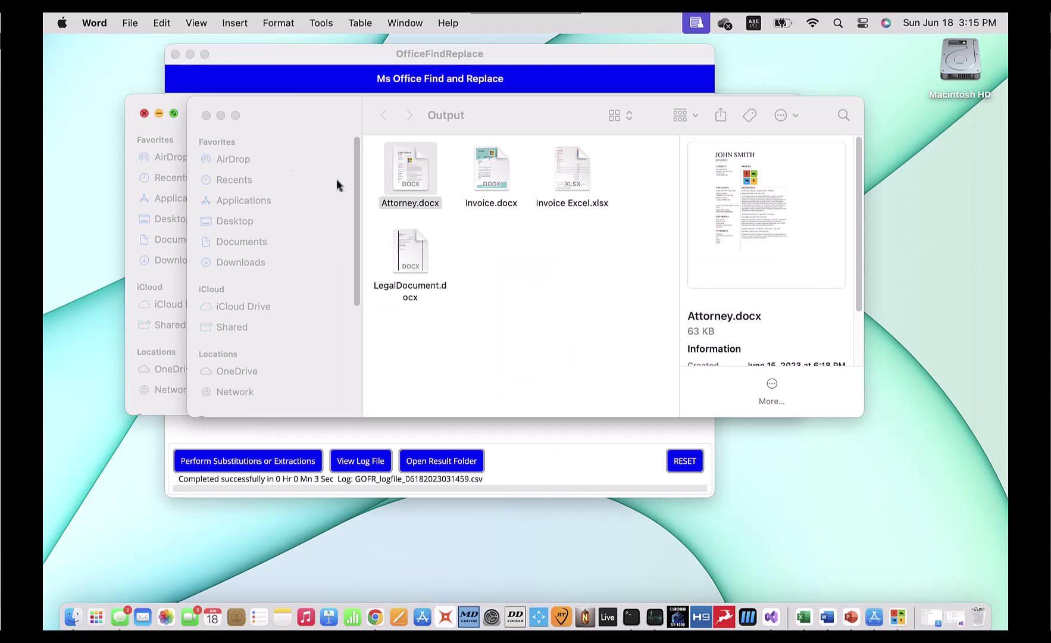
left_click(206, 115)
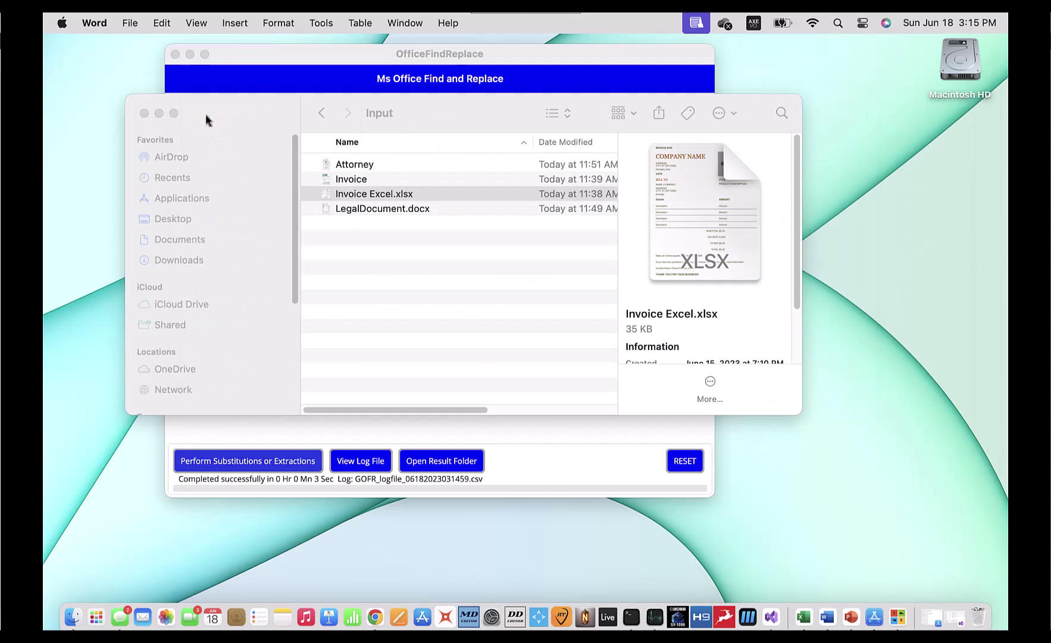
left_click(144, 114)
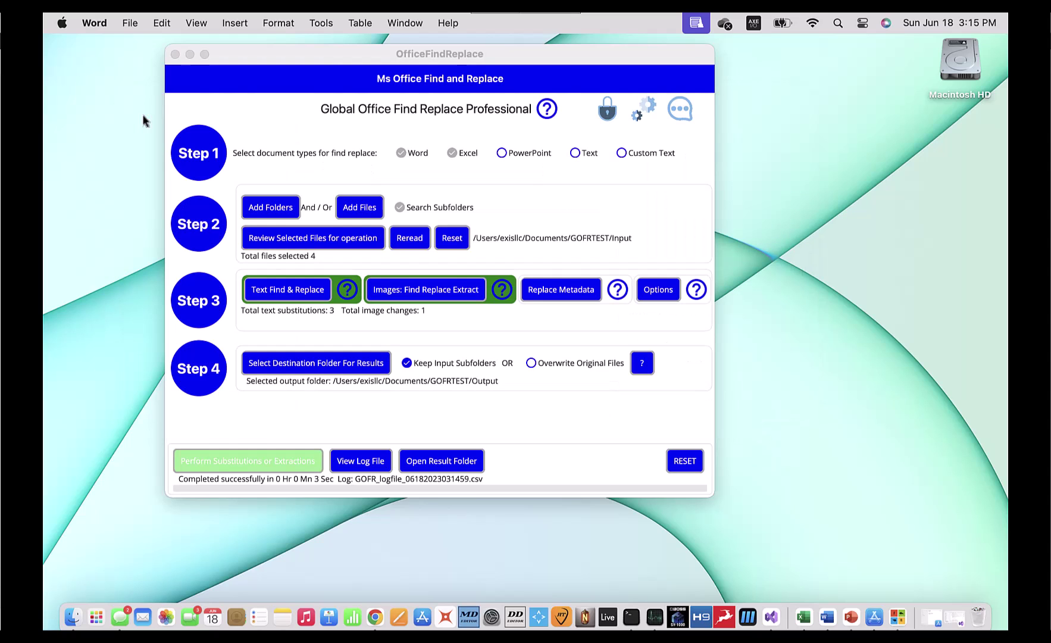